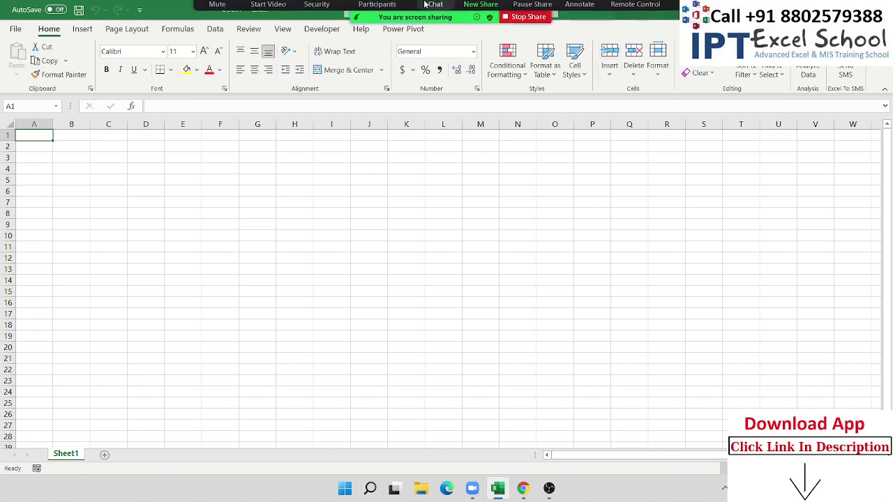
- Mute all participants in the Zoom meeting from the Participants panel and confirm with Yes
click(374, 10)
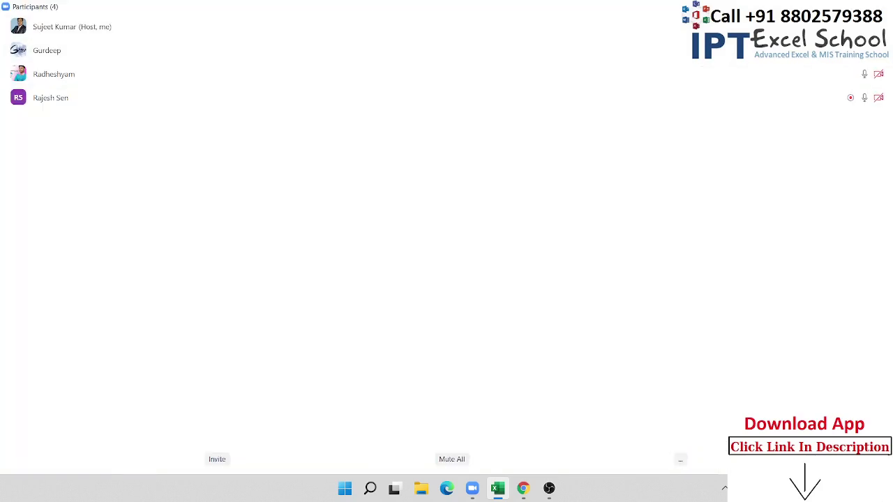
click(377, 11)
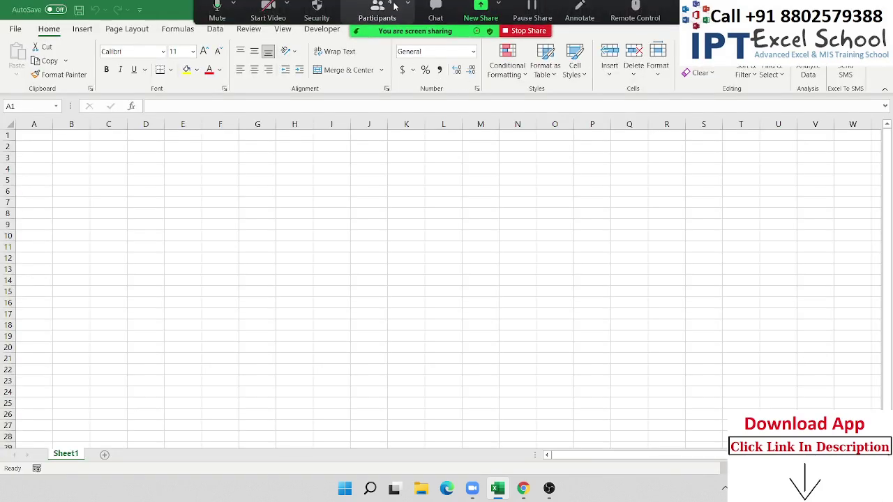
click(378, 12)
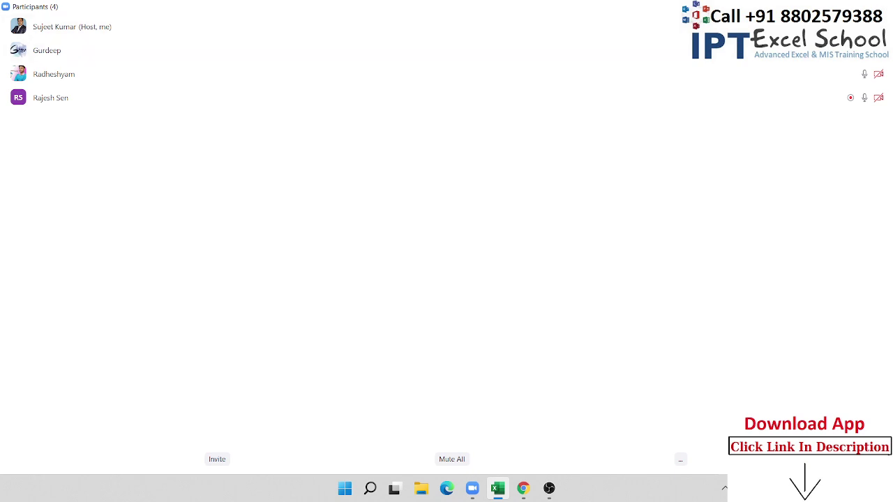
click(449, 460)
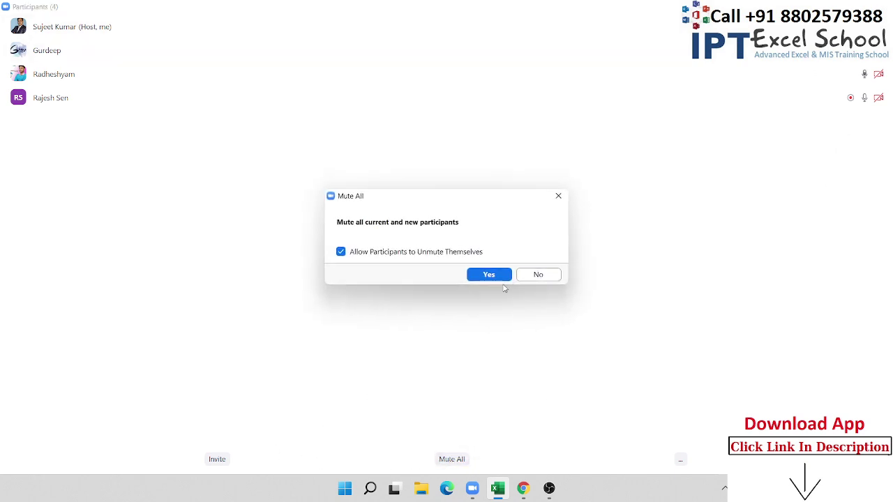
click(488, 275)
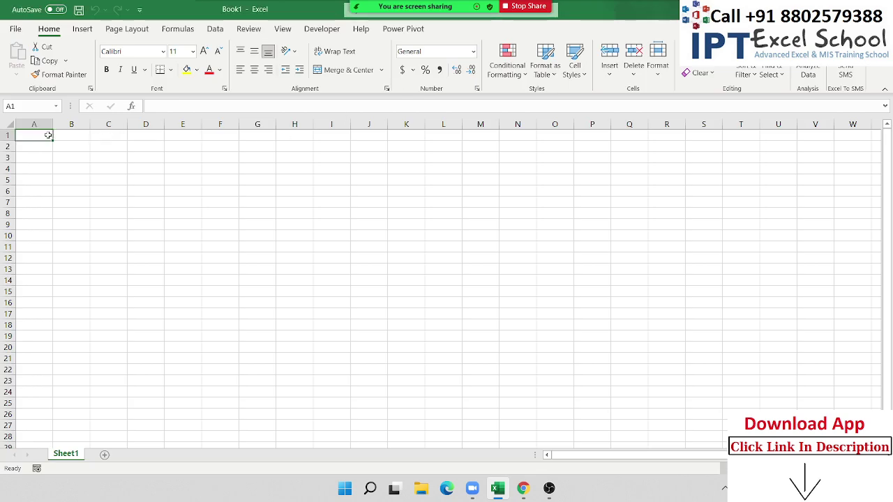
- Enter 'Month' in A2 and the date 7/1/2021 in B2
click(41, 143)
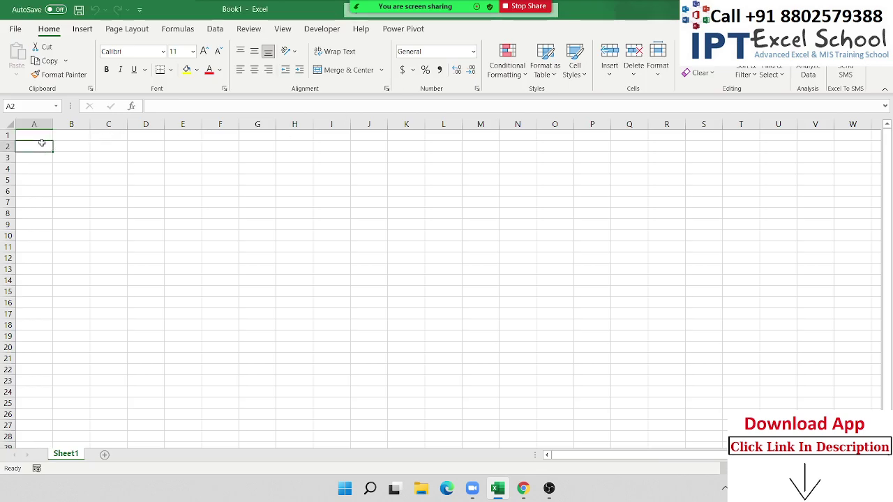
text(Month)
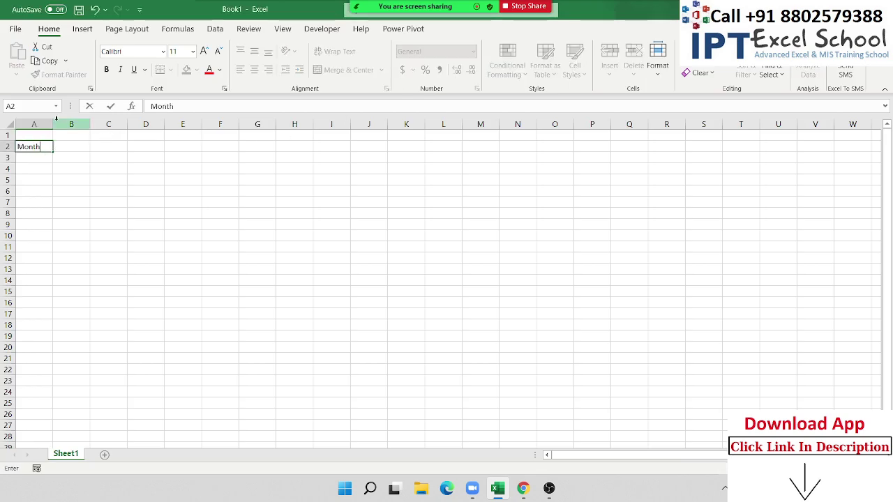
key(Tab)
text(J)
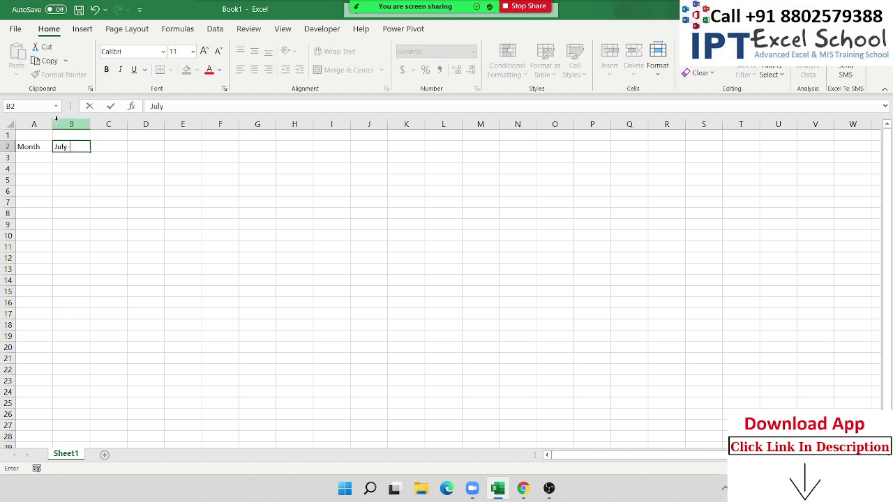
text( 21)
key(Return)
key(Up)
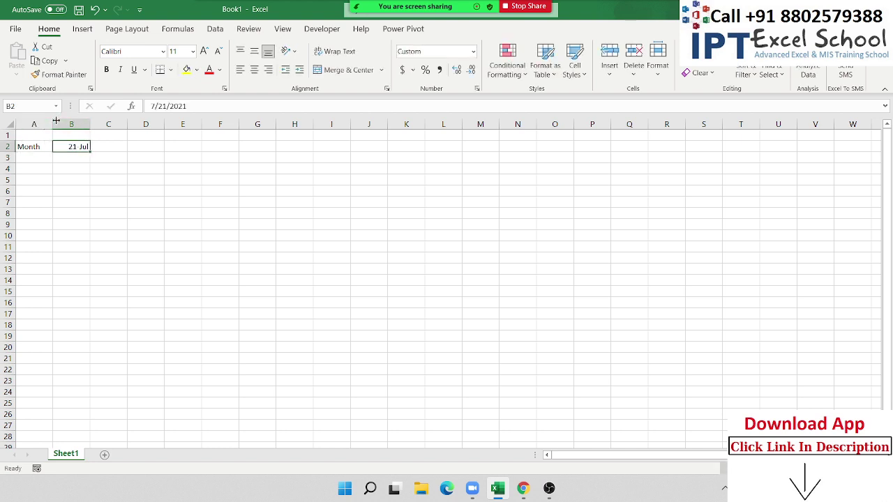
text(1/)
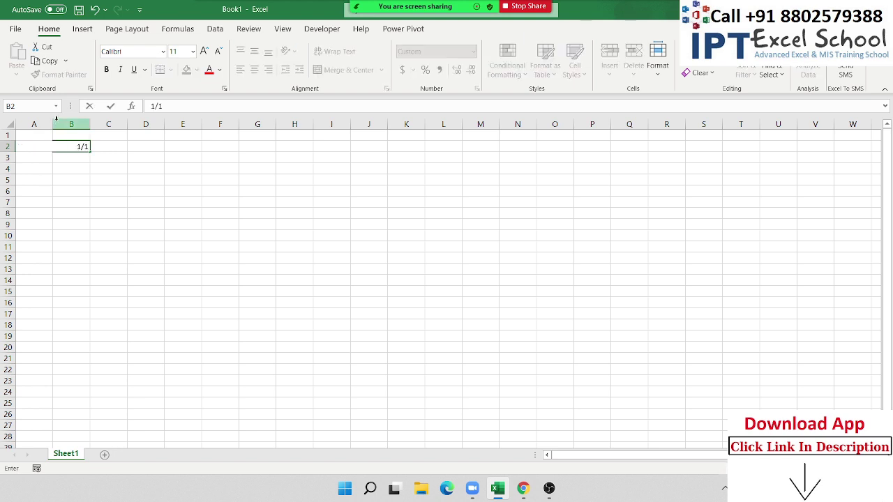
text(1/)
text(20)
text(21)
key(Return)
key(Up)
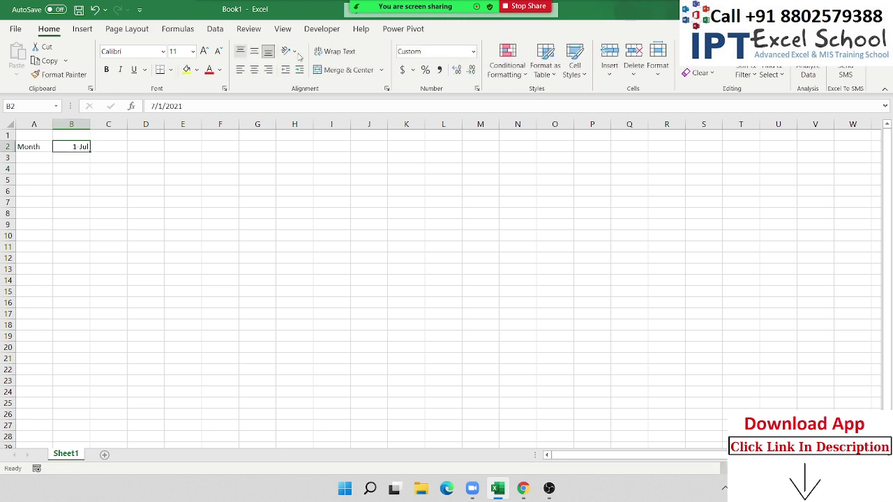
- Apply the March-12 Date format to B2 so it displays July-21
click(478, 89)
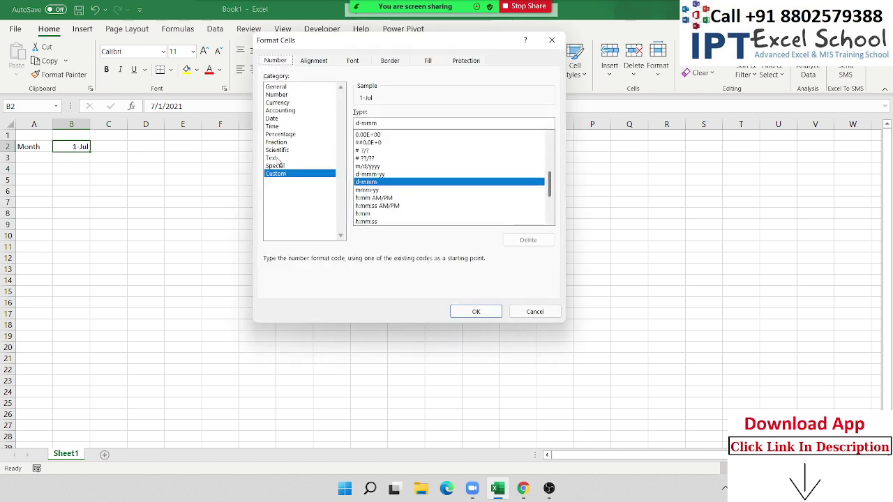
click(273, 125)
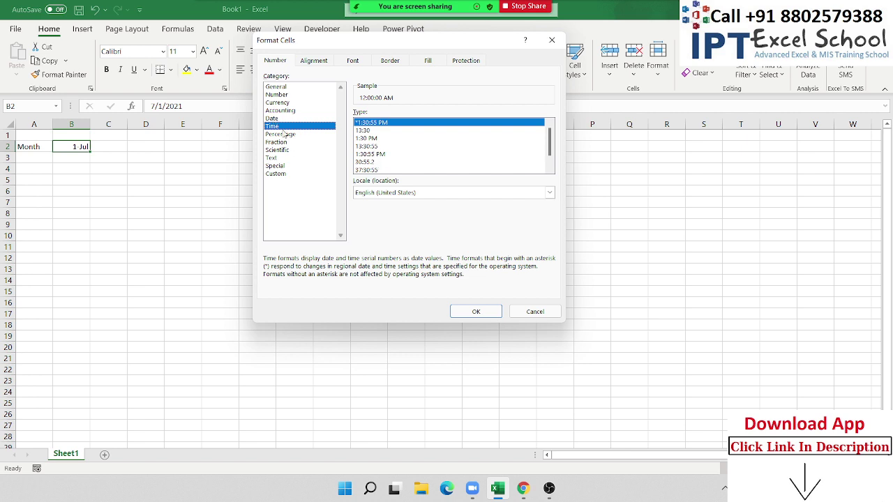
click(280, 119)
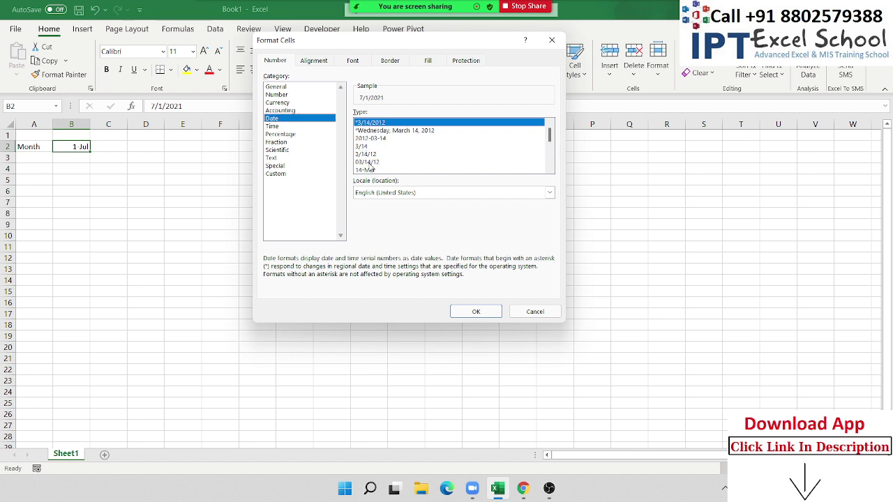
click(370, 162)
scroll(370, 161, down, 2)
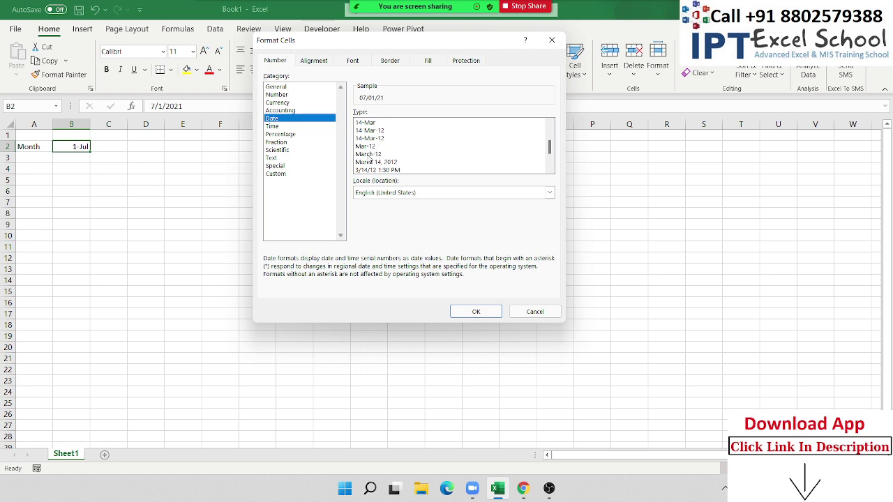
click(370, 154)
click(476, 312)
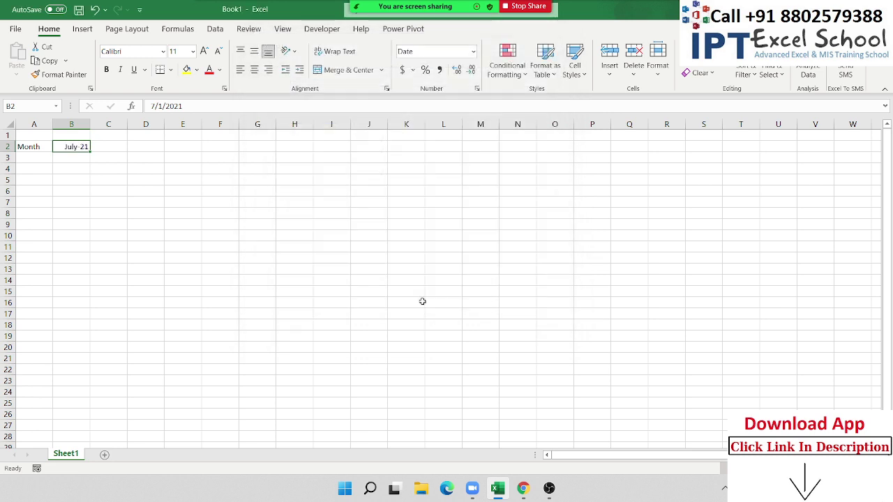
- Enter the 'Name' header in A6
click(30, 183)
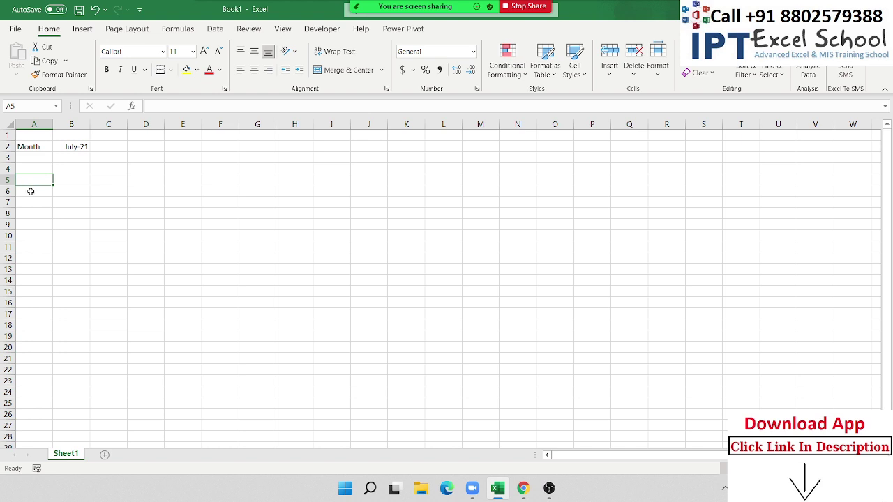
click(31, 191)
text(Name)
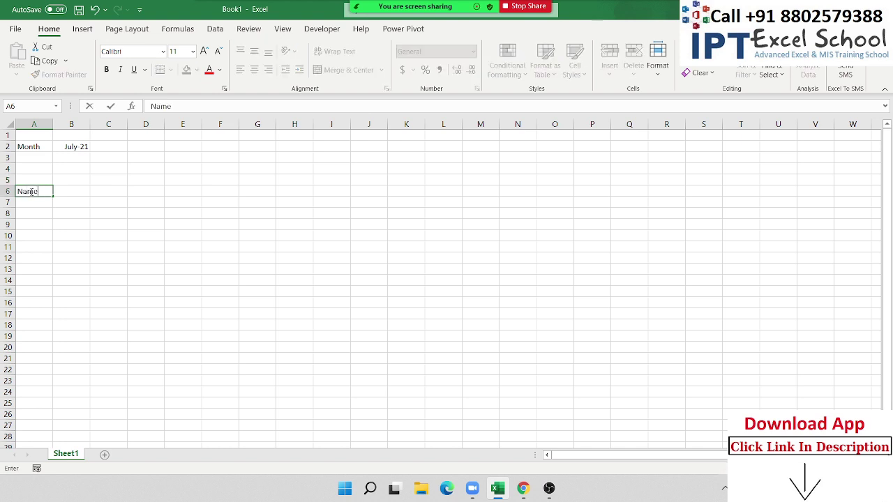
key(Return)
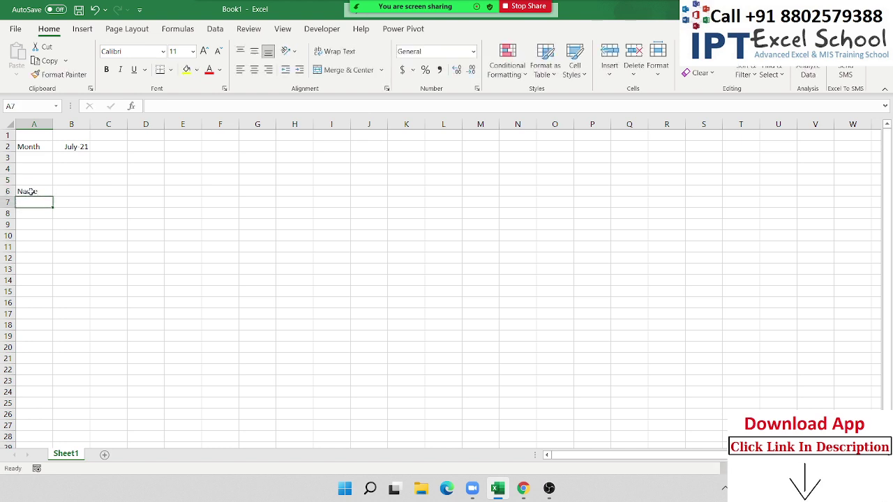
- List the five employee names below the header in A7:A11
text(Puja)
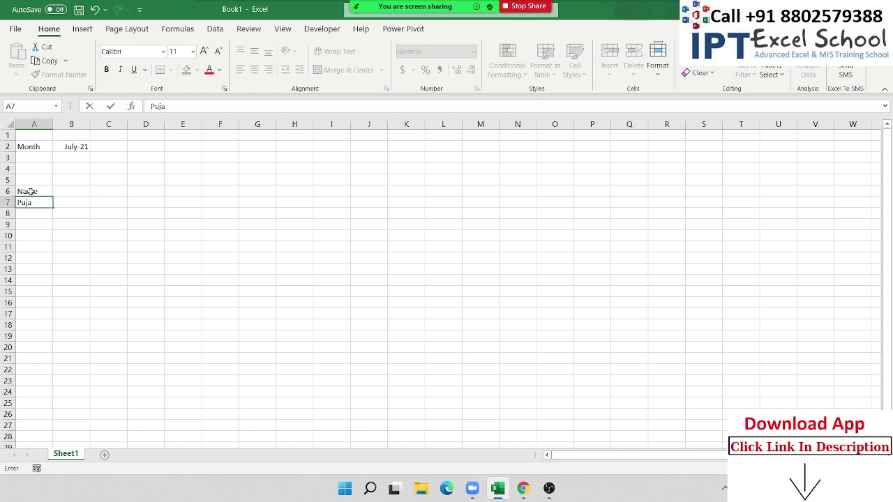
key(Return)
key(Return)
text(Ravi)
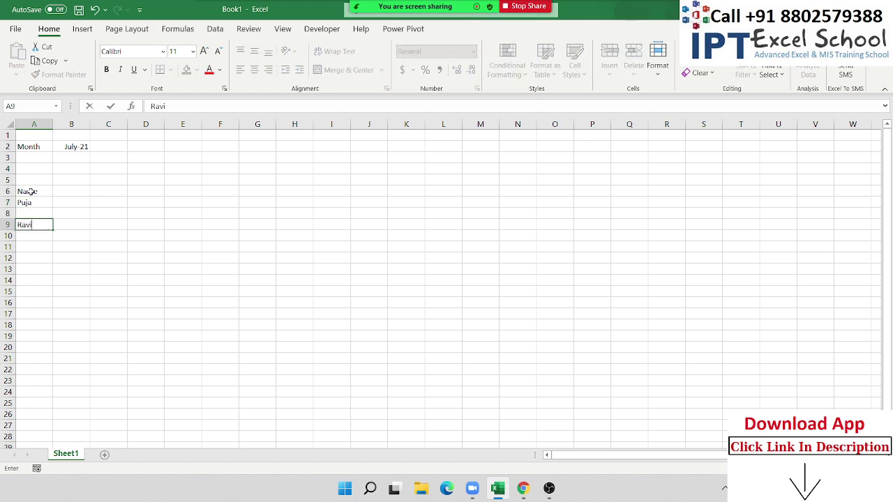
key(Return)
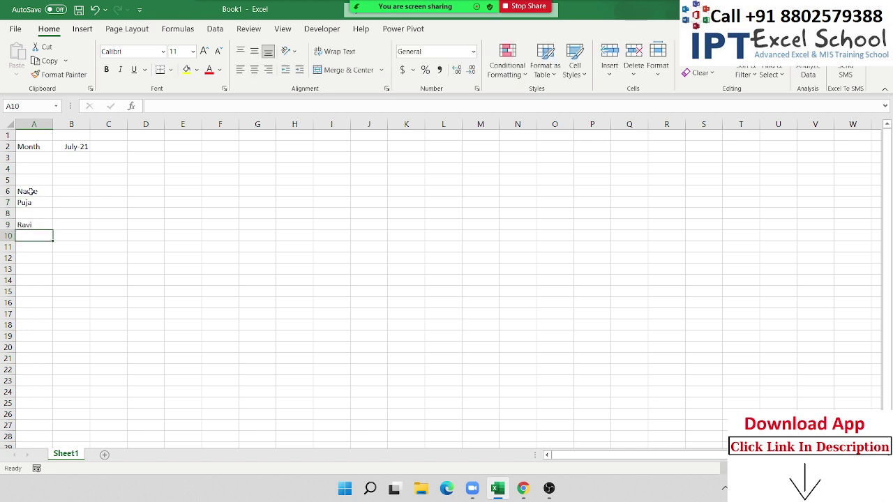
text(Kavi)
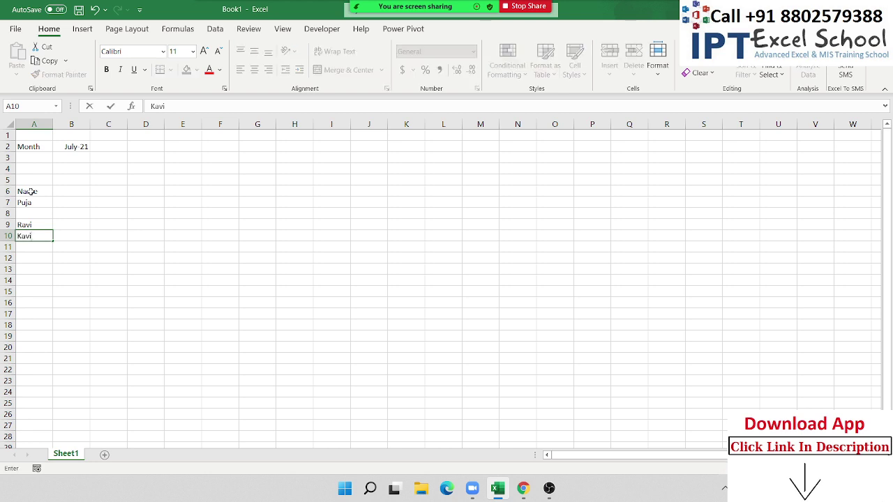
text(ta)
key(Return)
text(Mo)
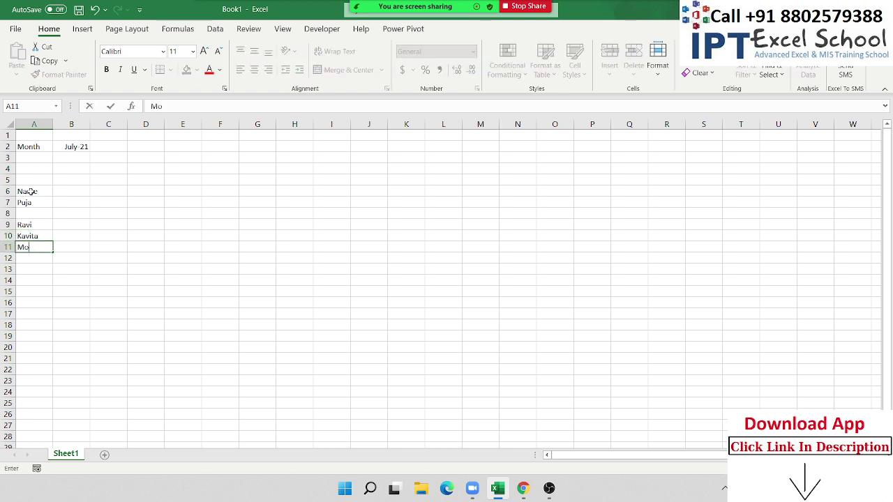
text(han)
key(Return)
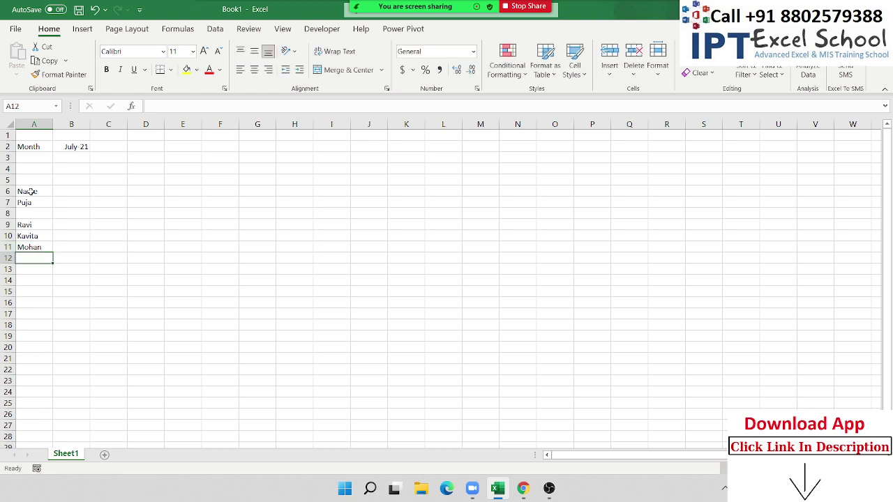
key(Up)
key(Up)
key(Up)
key(Up)
text(Uda)
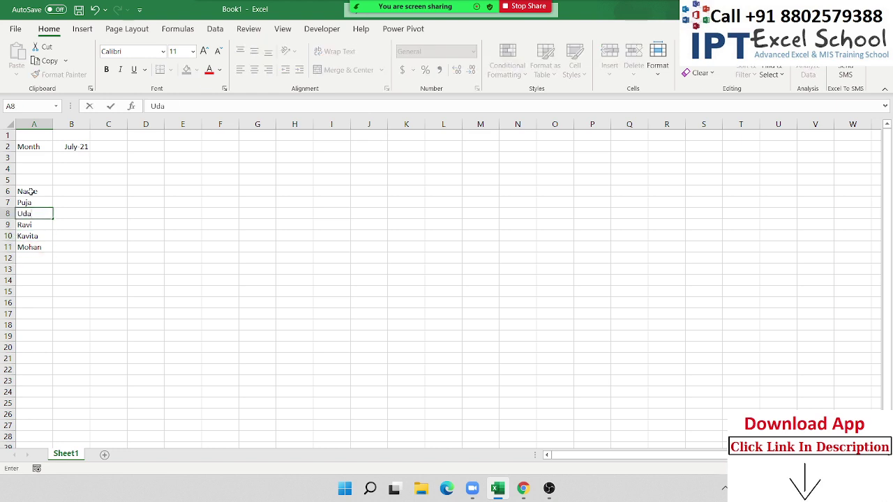
text(y)
key(Tab)
key(Up)
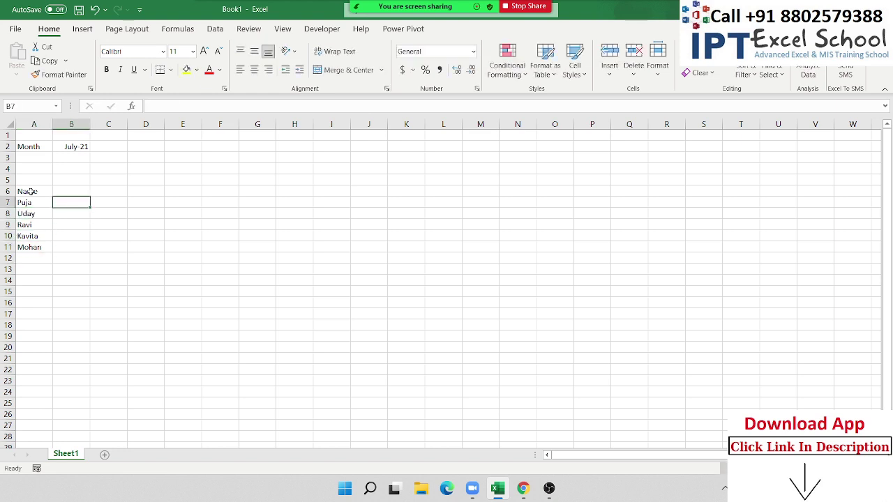
key(Up)
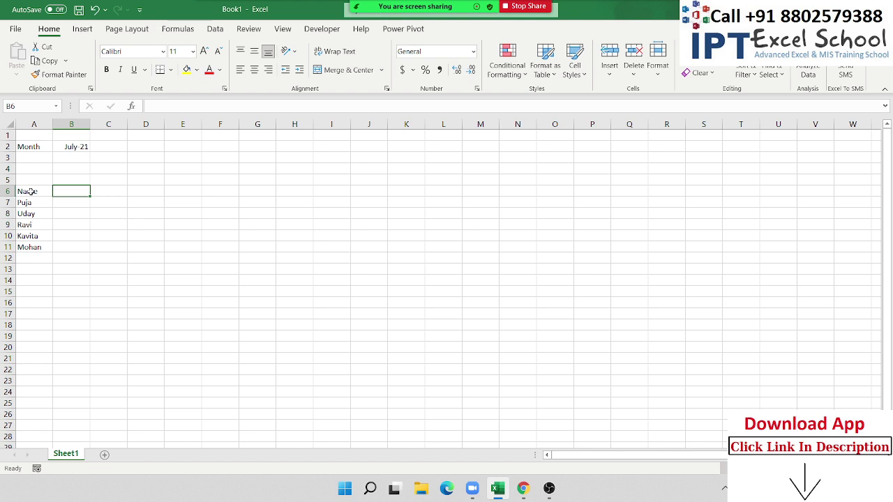
- Add the 'Dept' and 'DOJ' headings in B6 and C6
text(Dept)
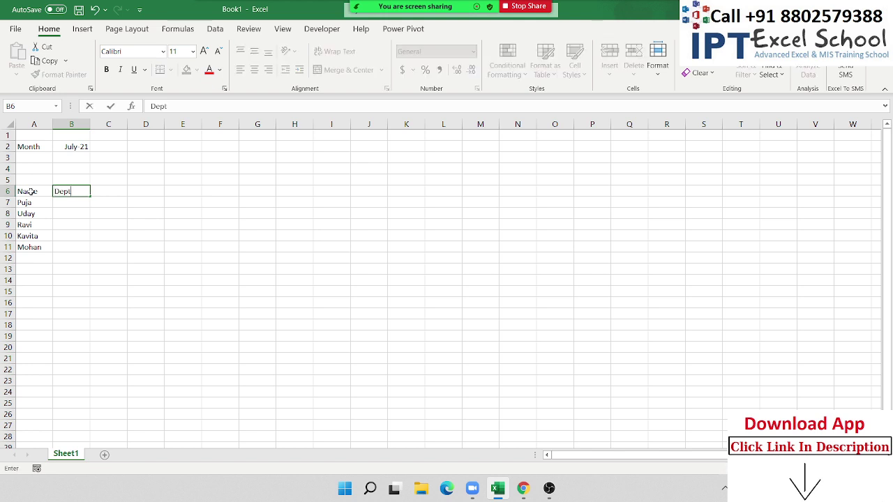
key(Tab)
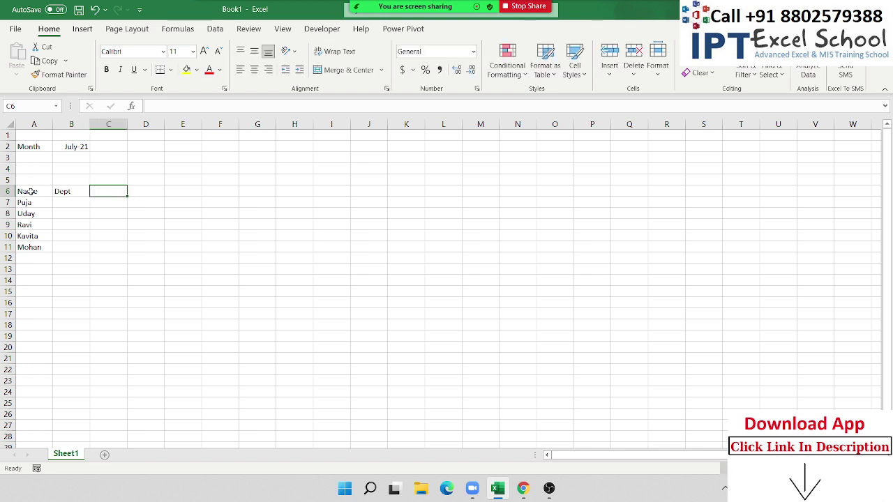
text(DOJ)
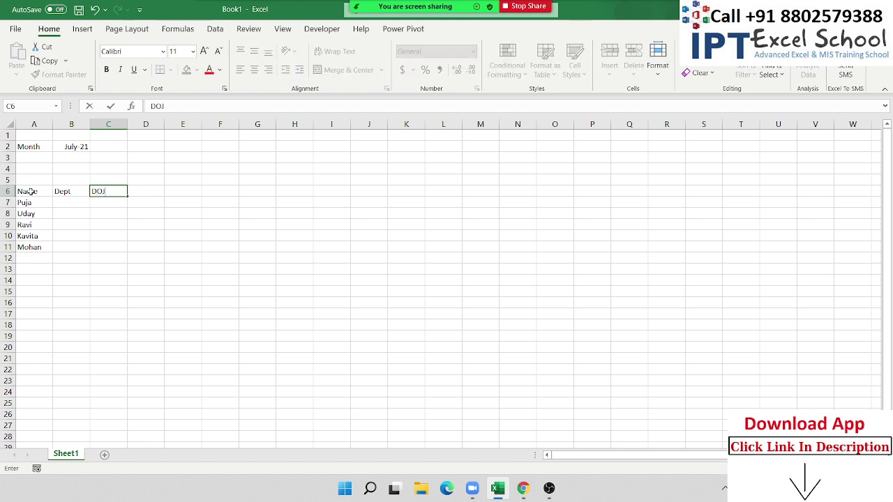
key(Tab)
- Enter 1 Jul in D6, AutoFill row 6 to 31 Jul and delete the overflow August dates
text(7)
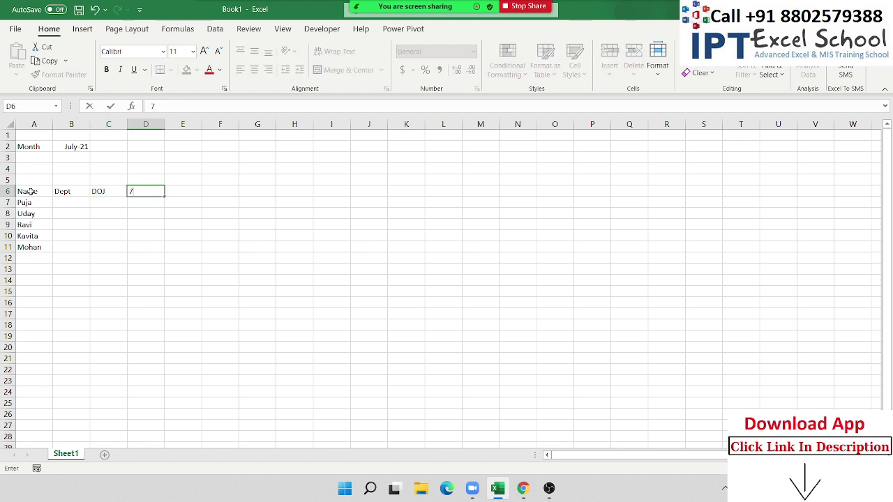
key(Return)
key(Up)
key(Right)
key(Right)
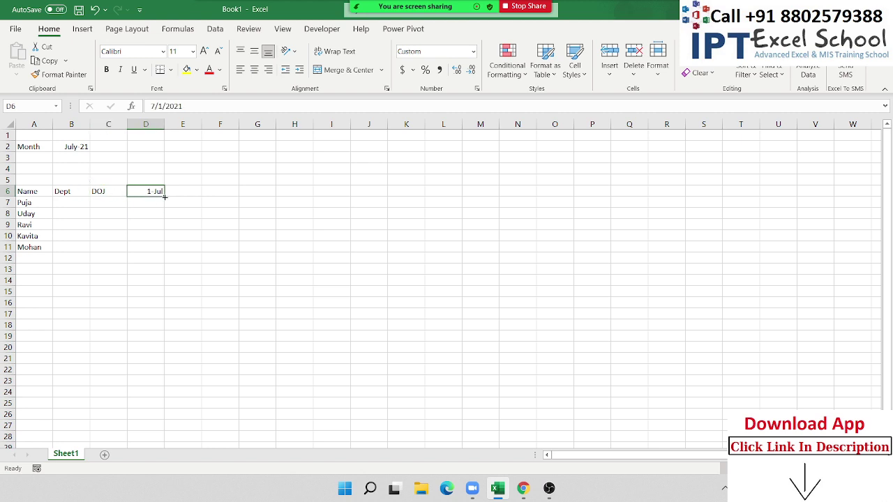
drag(165, 197, 883, 220)
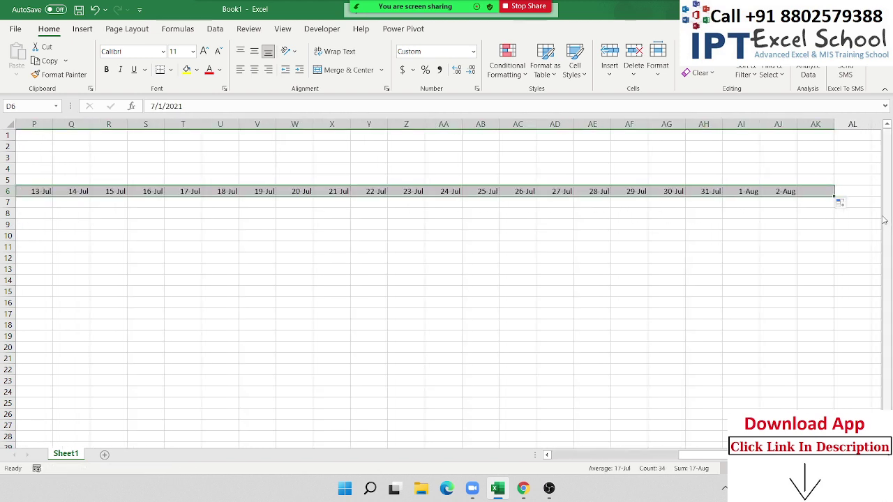
click(823, 193)
key(shift+Left)
key(shift+Left)
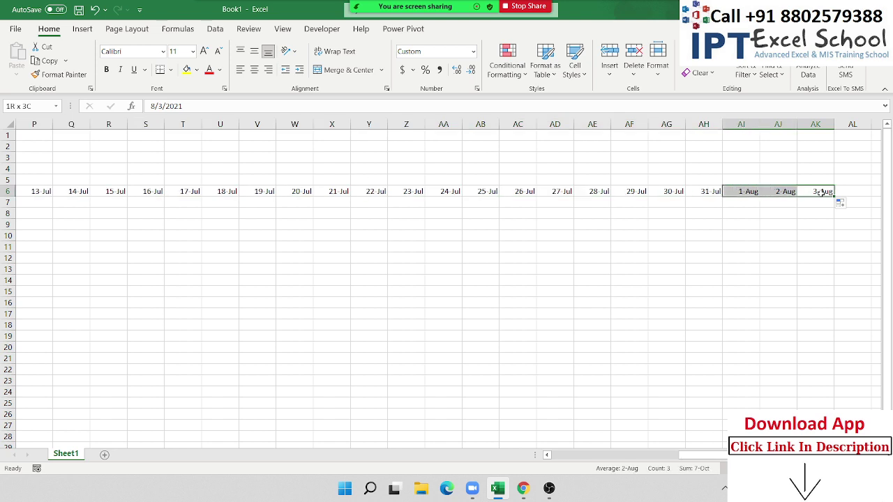
key(Delete)
- Start a =TEXT formula in D5, then discard it
key(Home)
key(Down)
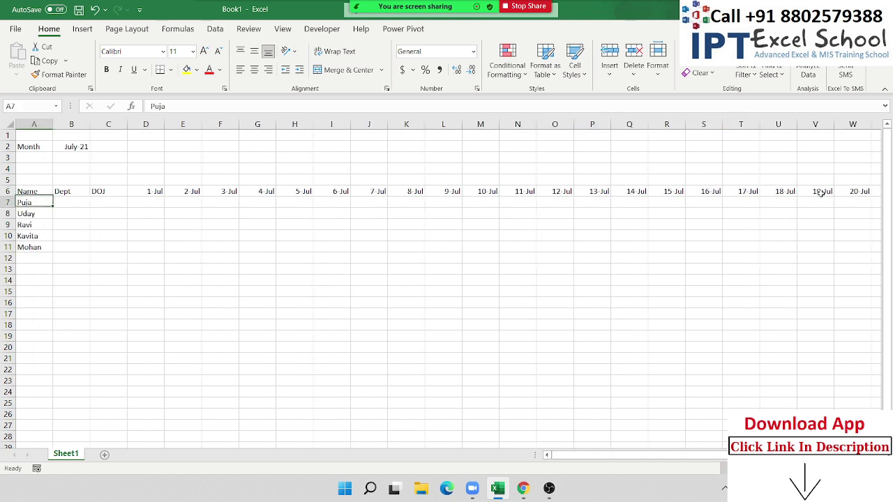
key(Right)
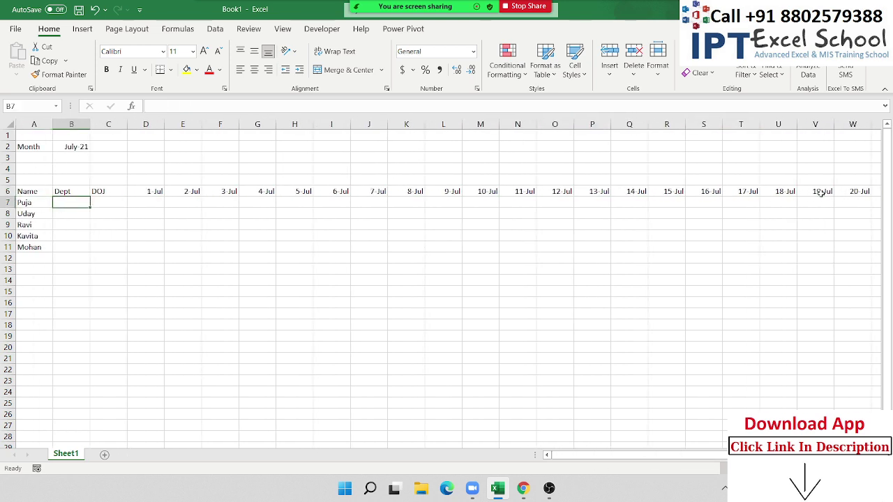
key(Right)
key(Right)
key(Left)
key(Left)
key(Right)
key(Right)
key(Up)
key(Up)
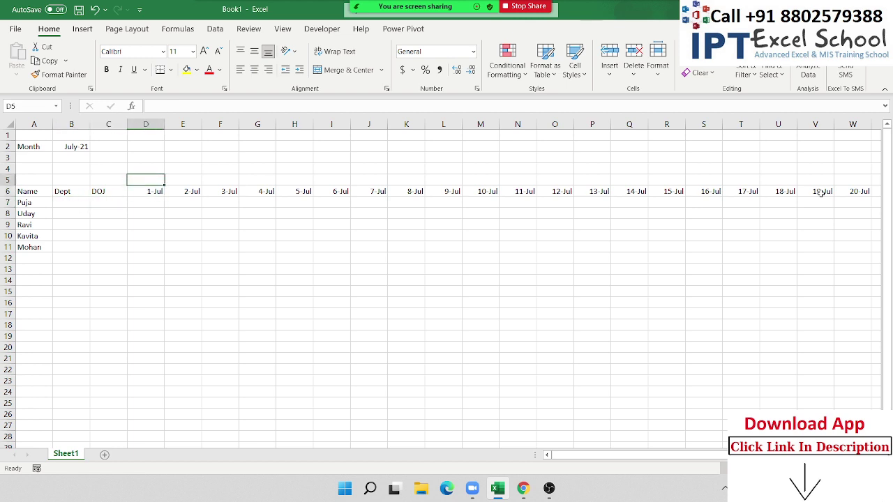
text(=text)
key(Escape)
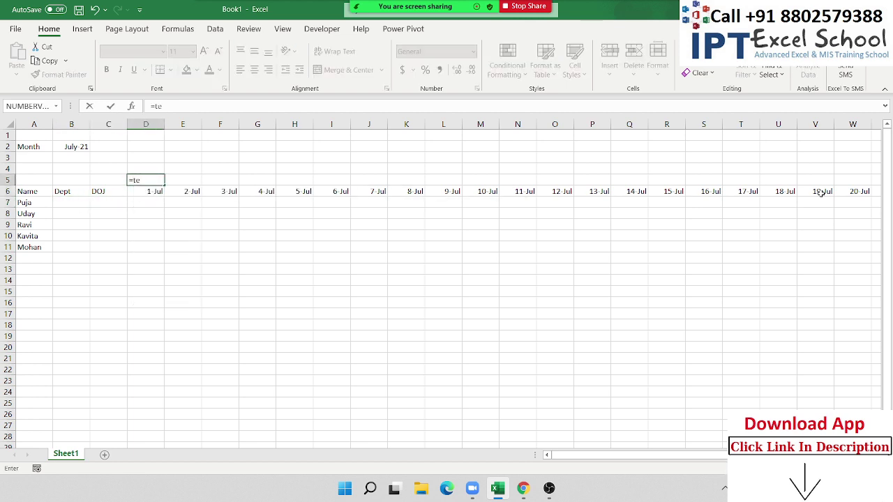
key(Escape)
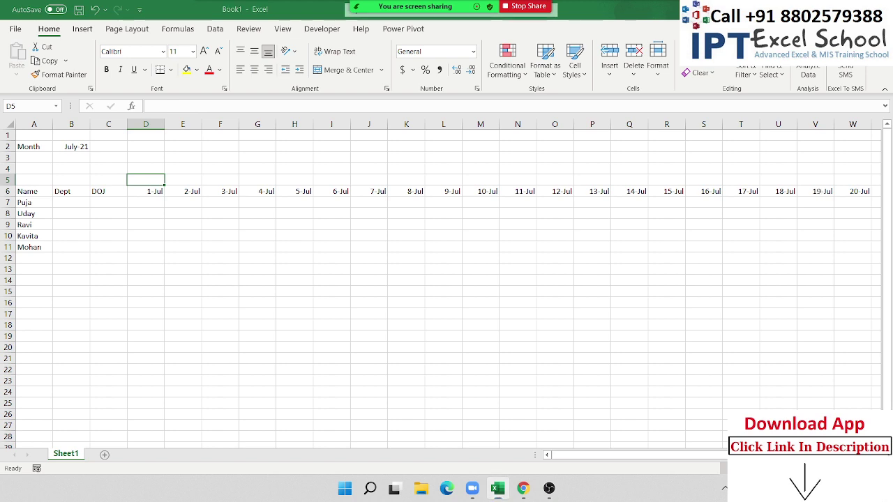
key(super+n)
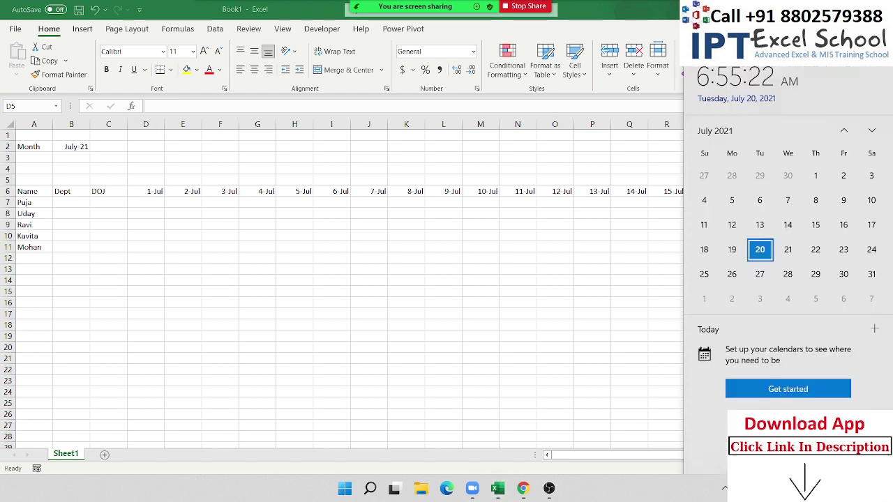
key(Escape)
key(super+n)
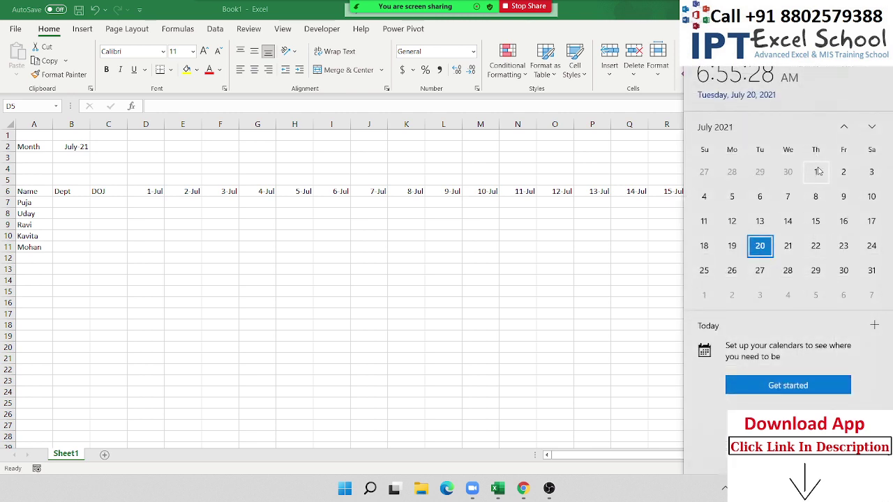
key(Escape)
- Enter Thu in D5 and AutoFill weekday names across row 5 to 31 Jul
click(157, 177)
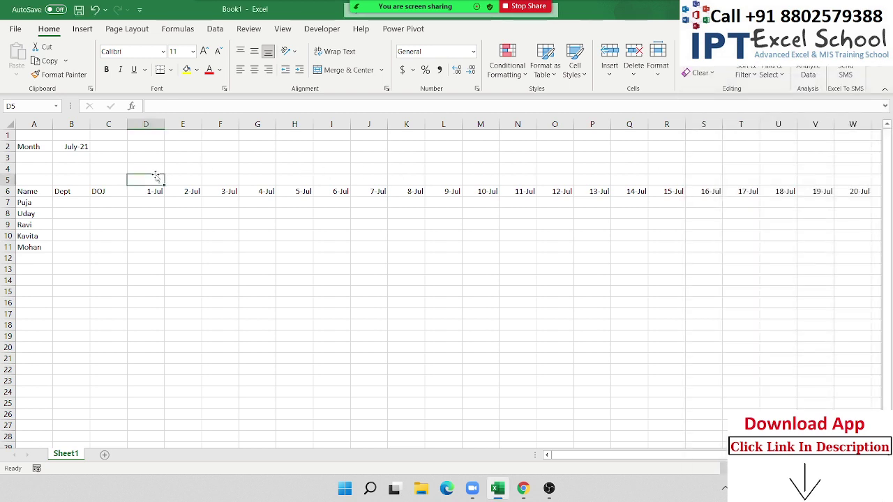
text(Thu)
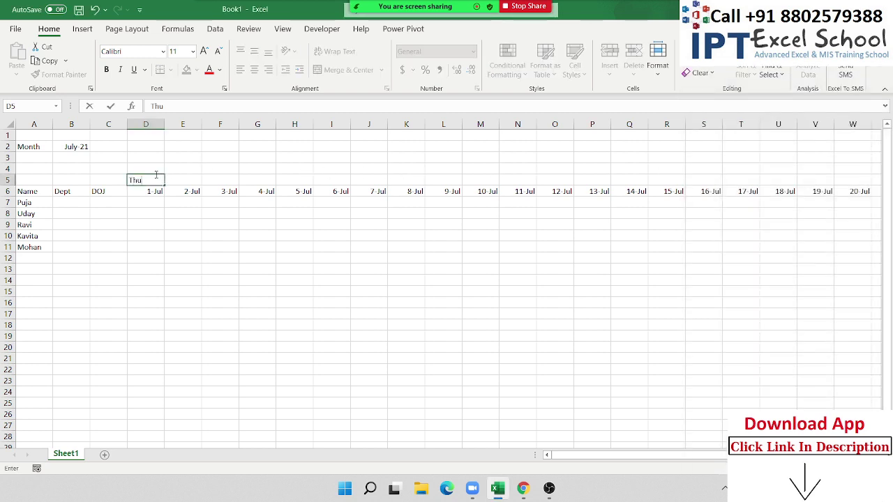
key(ctrl+Return)
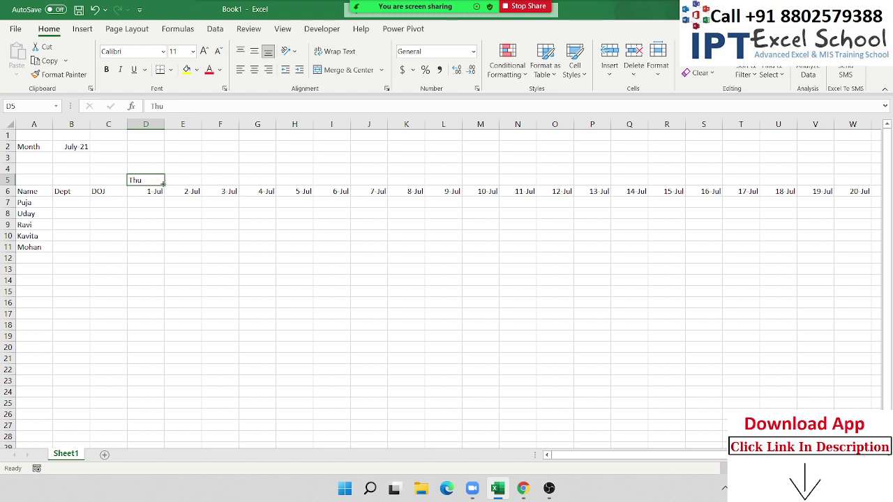
mouse_move(165, 185)
mouse_down()
mouse_move(891, 237)
mouse_move(751, 196)
mouse_up()
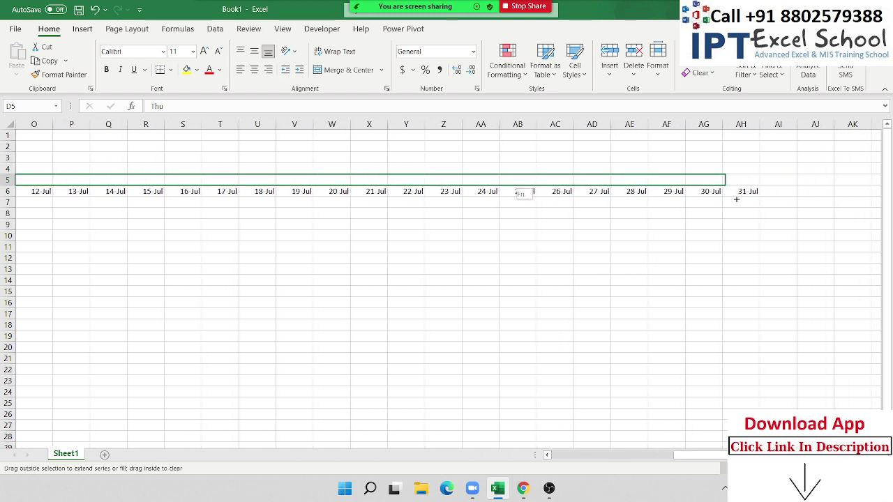
key(ctrl+Left)
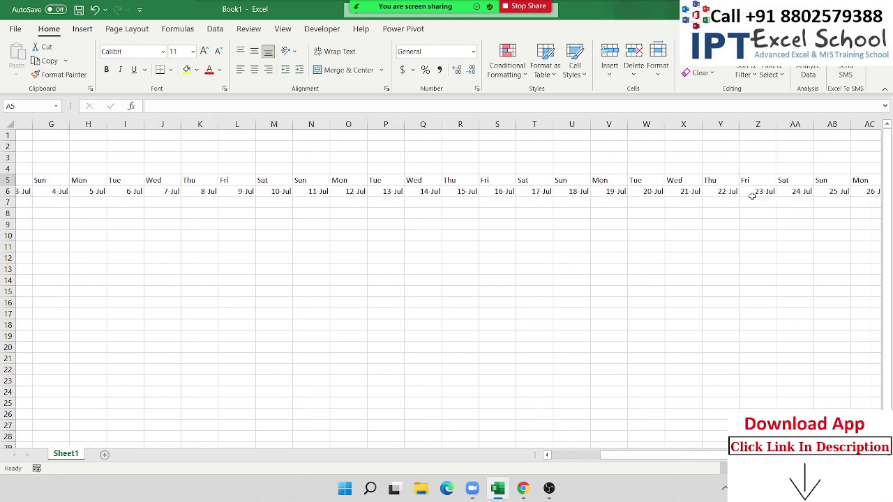
key(Right)
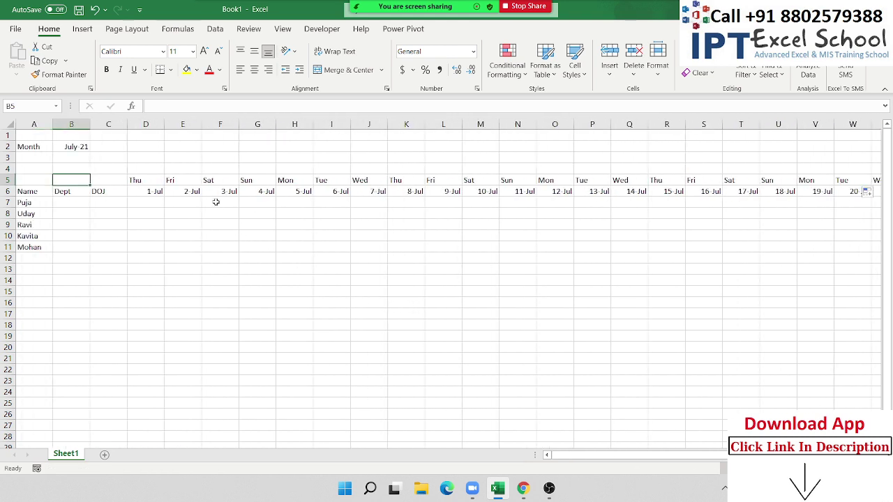
- Fill the 3–4 Jul and 10–11 Jul weekend columns yellow through row 11
mouse_move(216, 185)
mouse_down()
mouse_move(261, 217)
mouse_move(265, 262)
mouse_move(267, 248)
mouse_up()
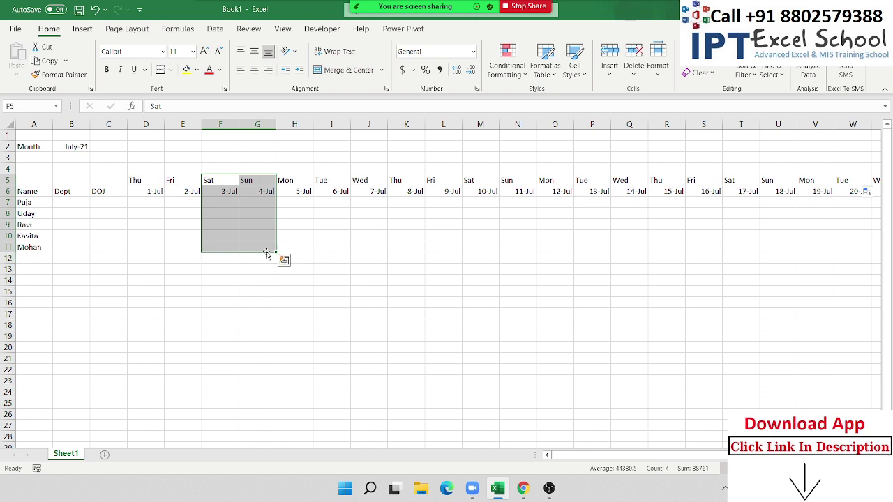
click(186, 69)
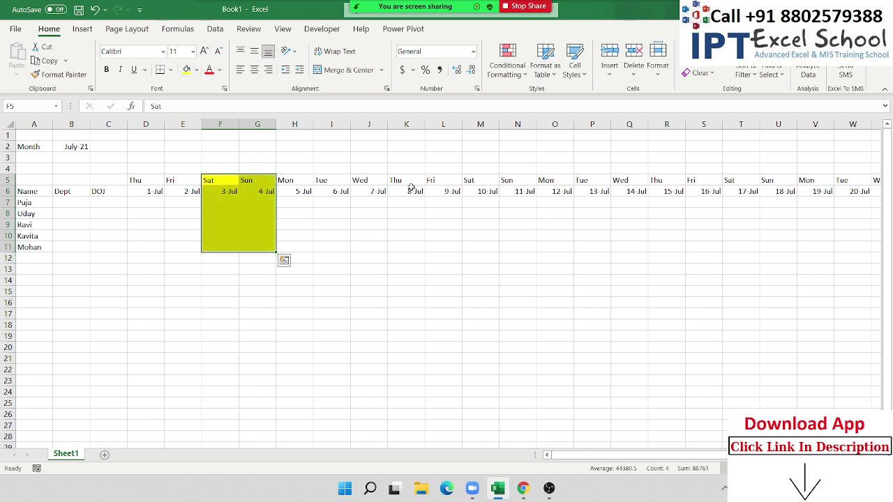
drag(465, 180, 524, 250)
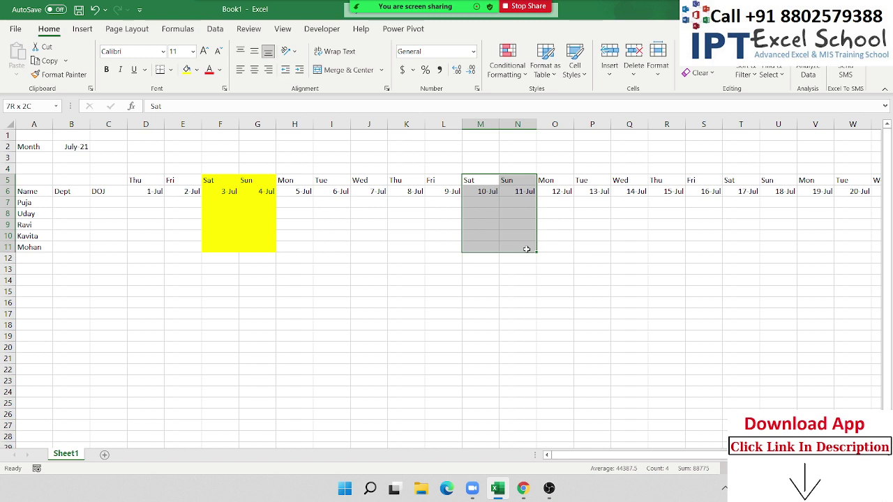
click(186, 70)
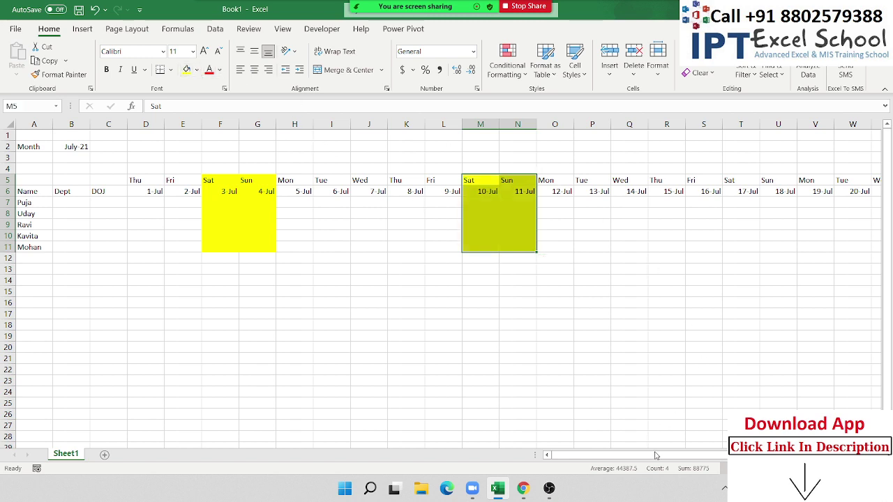
- Fill the 17–18 Jul, 24–25 Jul and 31 Jul columns yellow through row 11
scroll(645, 292, right, 5)
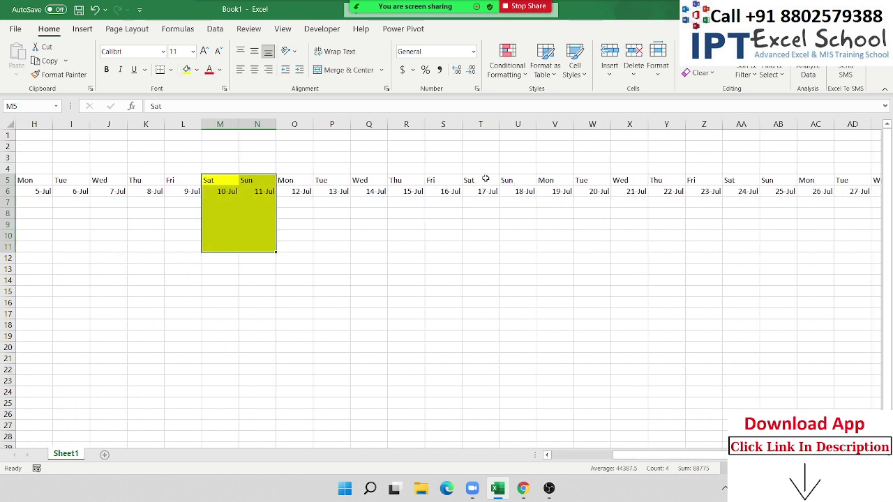
drag(484, 179, 519, 247)
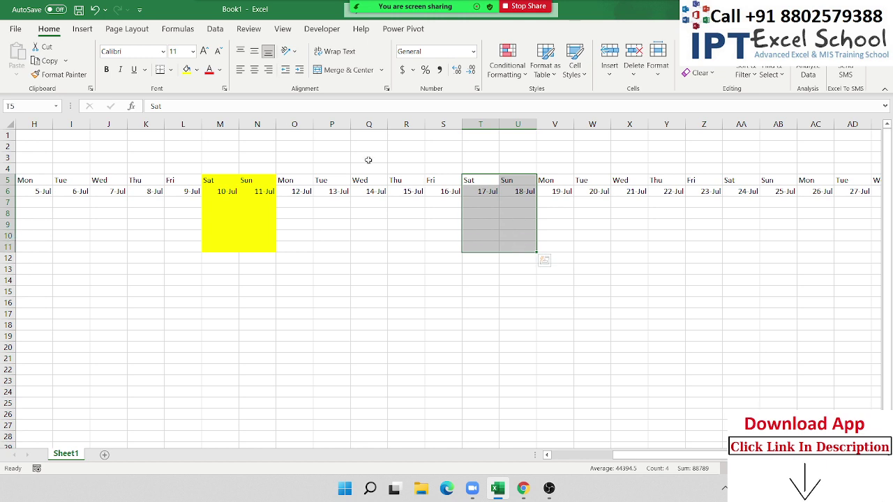
click(186, 70)
drag(687, 457, 746, 458)
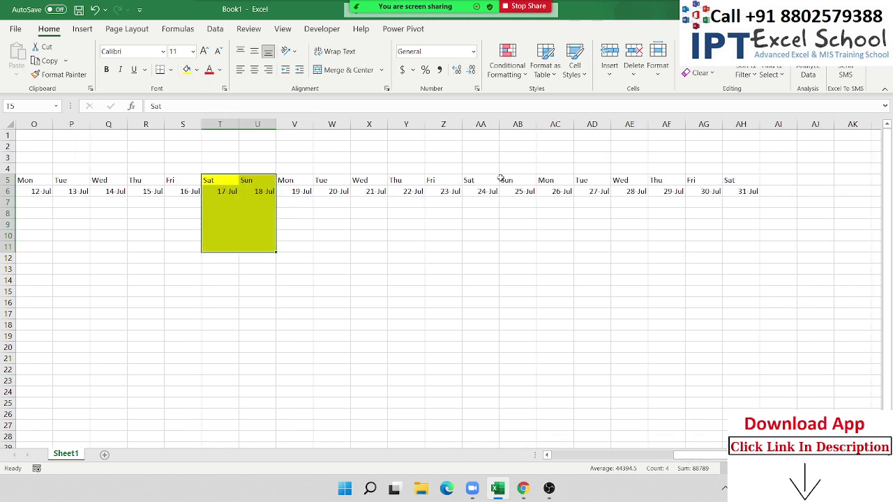
mouse_move(484, 179)
mouse_down()
mouse_move(533, 209)
mouse_move(532, 245)
mouse_up()
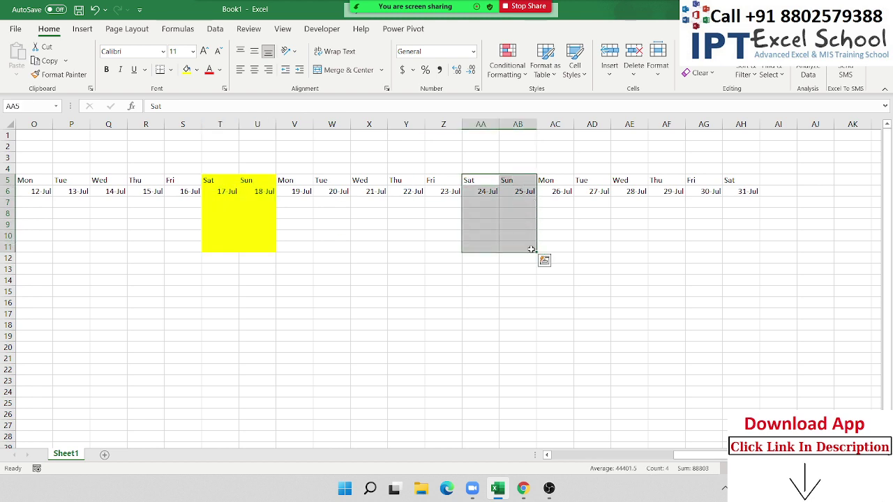
click(186, 70)
mouse_move(739, 181)
mouse_down()
mouse_move(744, 256)
mouse_move(743, 247)
mouse_up()
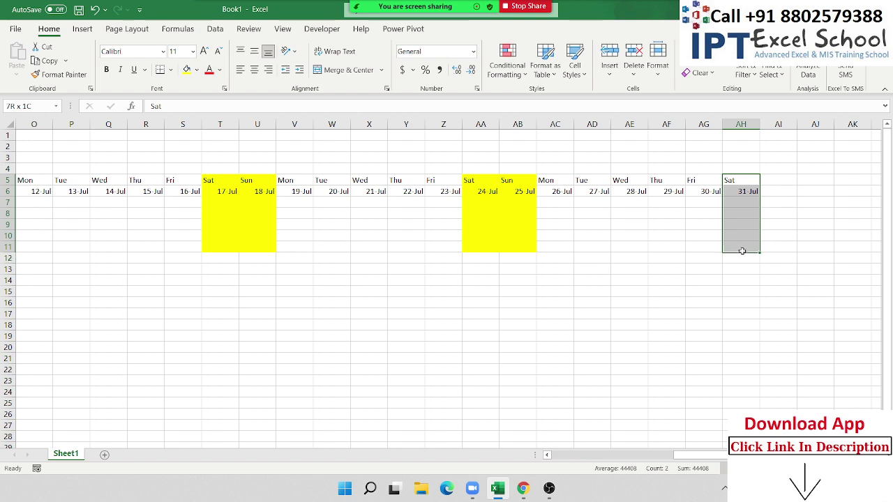
click(186, 70)
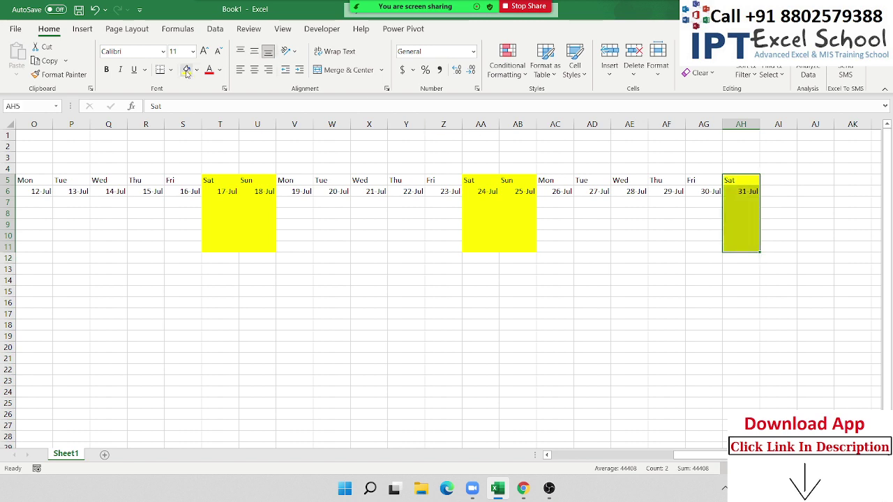
- Apply All Borders to the attendance grid A5:AH11
key(ctrl+Left)
key(shift+Left)
key(shift+Left)
key(shift+Left)
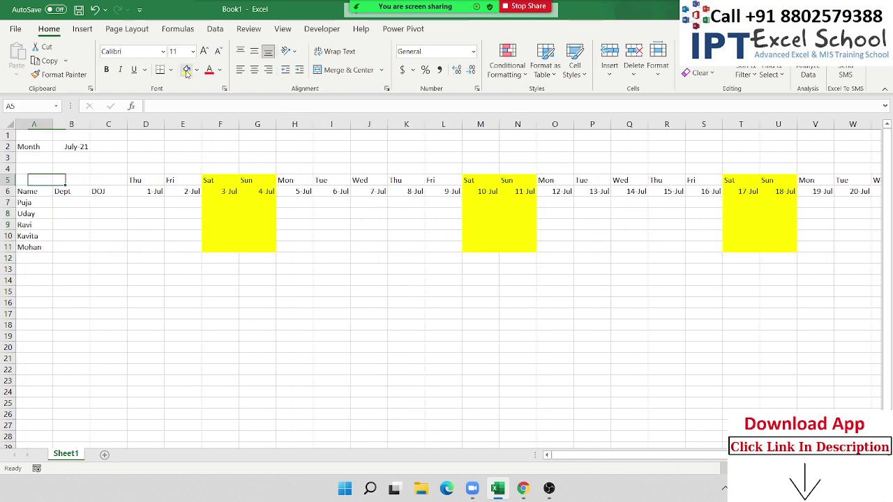
key(ctrl+shift+Right)
key(shift+Down)
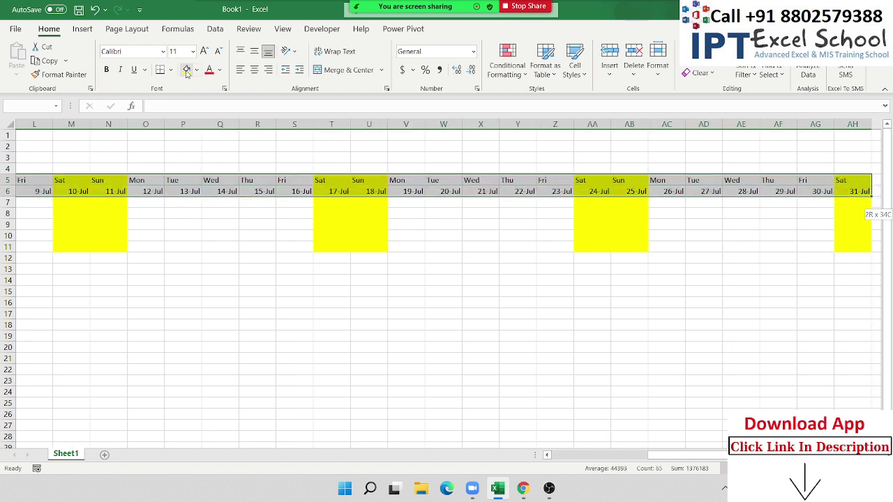
key(shift+Down)
key(shift+Down)
key(shift+Down)
key(shift+Down)
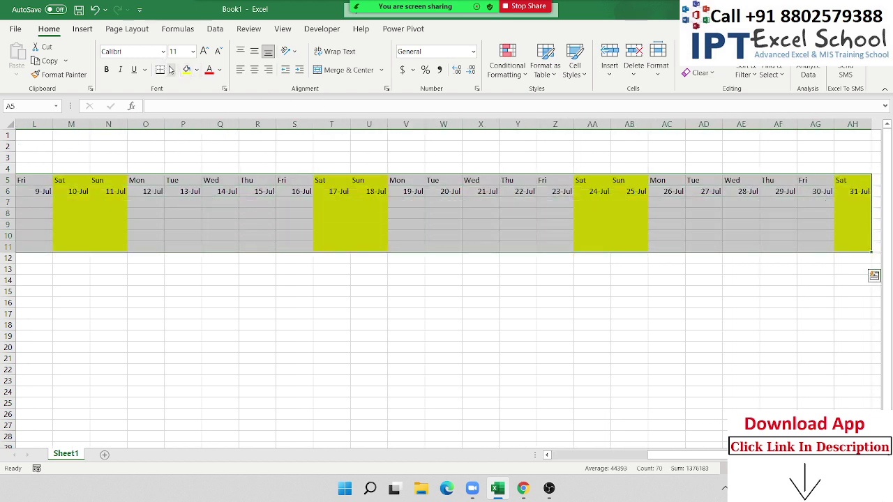
click(170, 70)
click(189, 187)
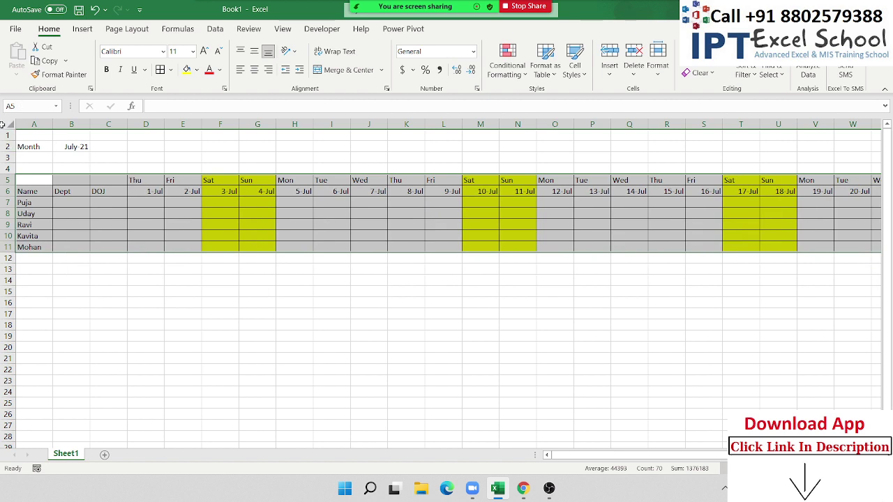
- Autofit every column on the sheet to its contents
click(3, 124)
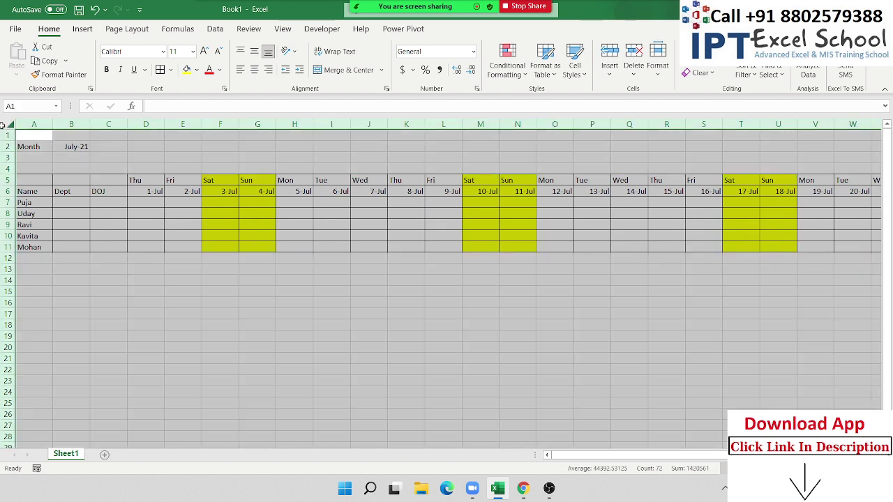
double_click(168, 124)
click(171, 202)
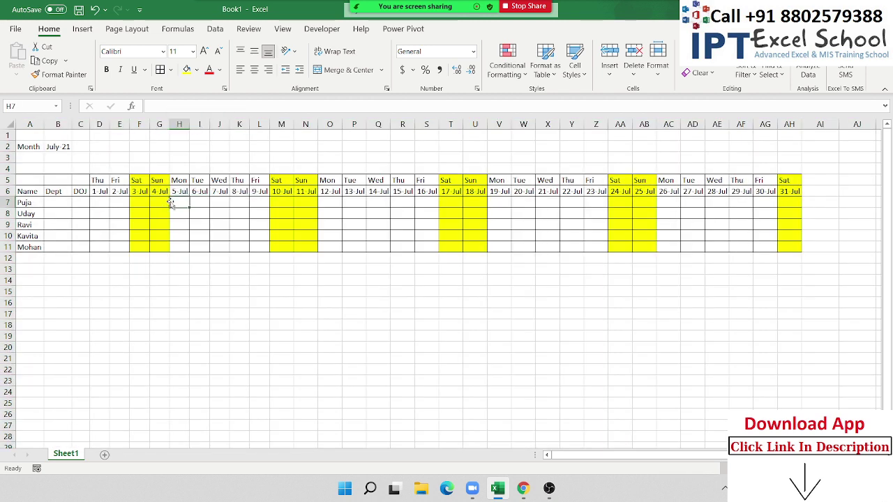
key(Left)
key(Left)
key(Left)
key(Left)
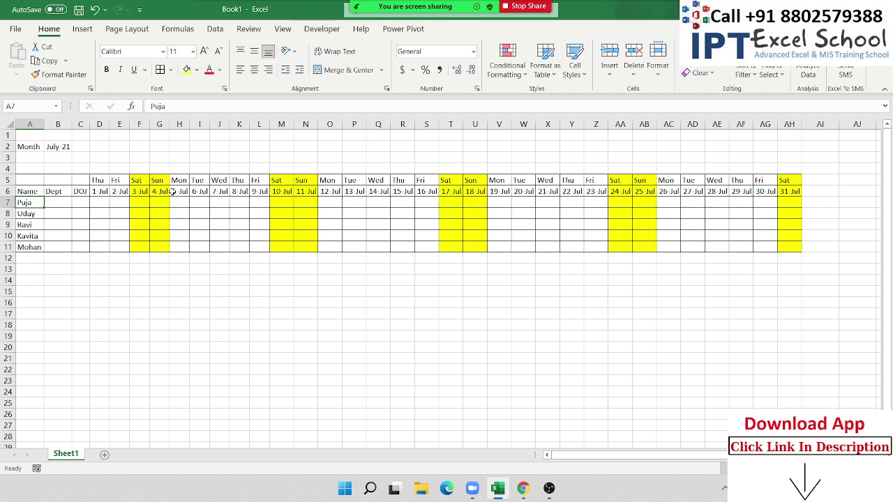
click(102, 194)
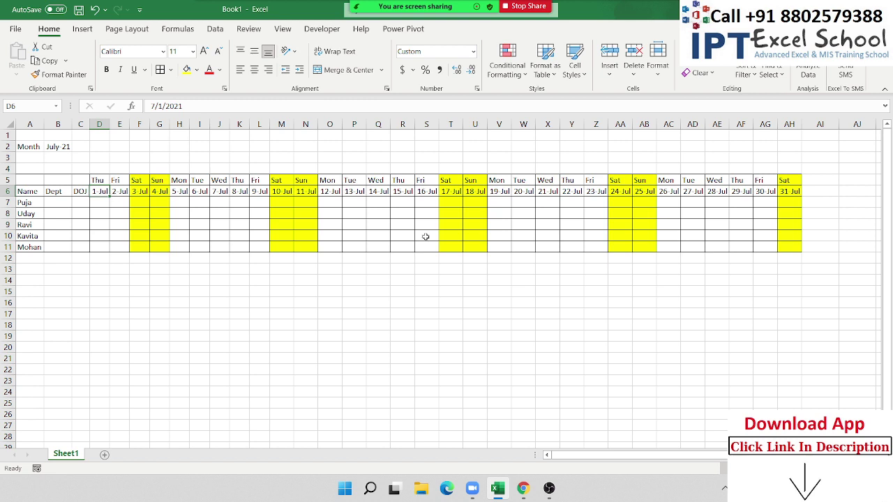
drag(101, 180, 621, 180)
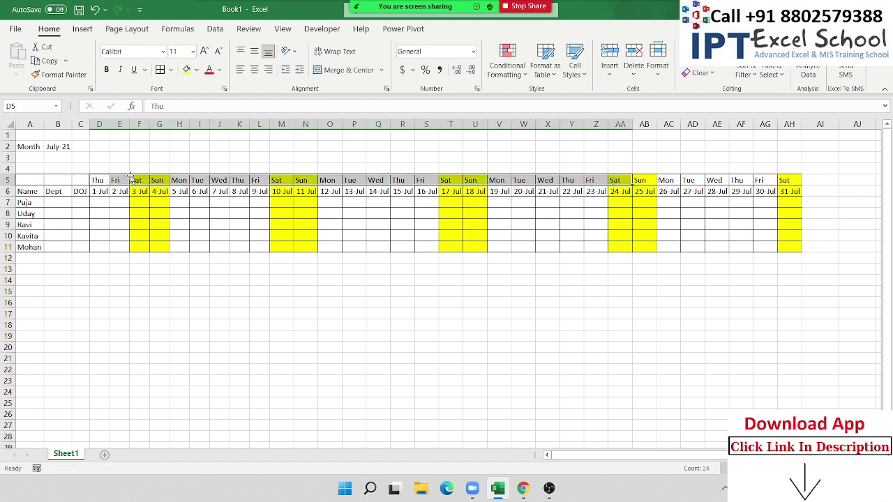
drag(131, 179, 162, 245)
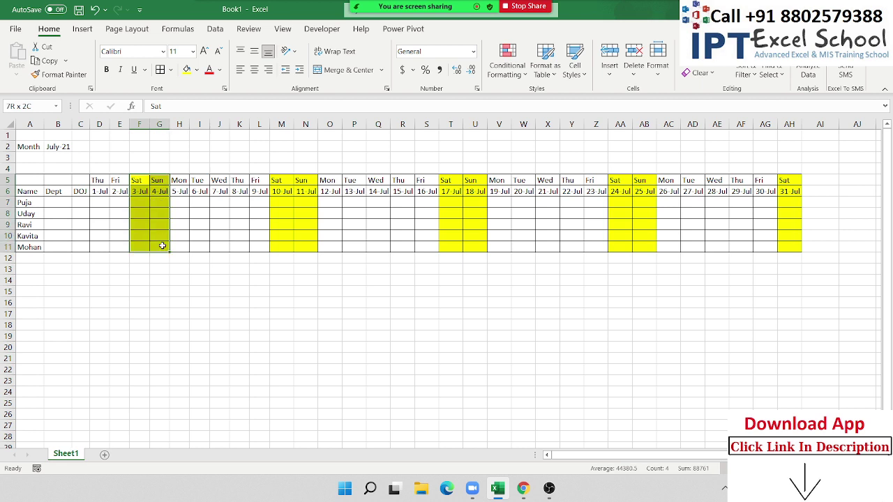
- Enter L in D9 and shade the cell light orange
click(93, 224)
text(L)
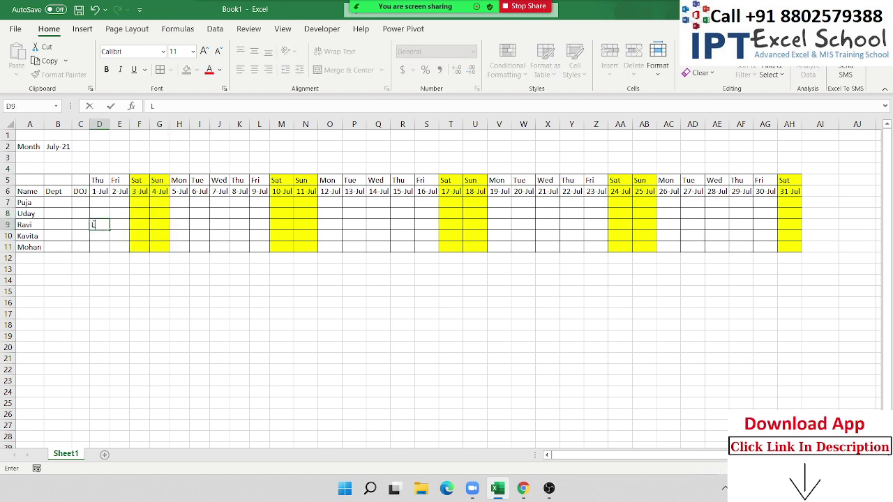
click(120, 311)
click(88, 224)
click(94, 226)
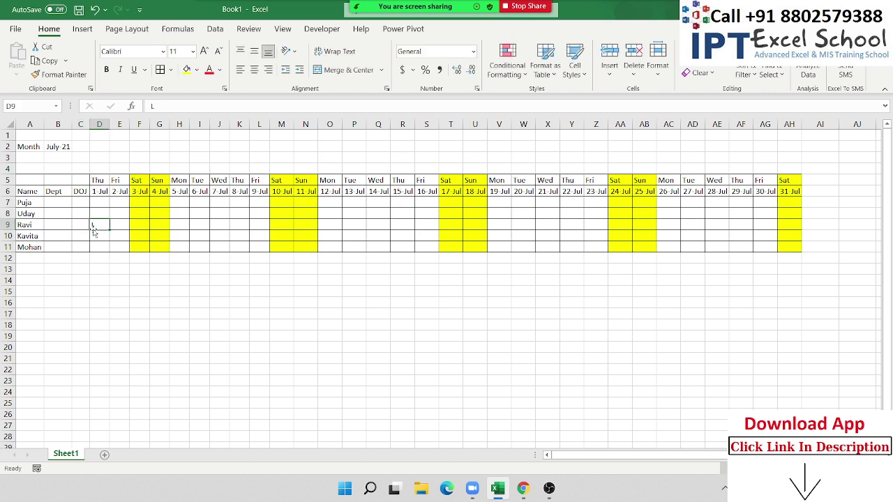
click(197, 70)
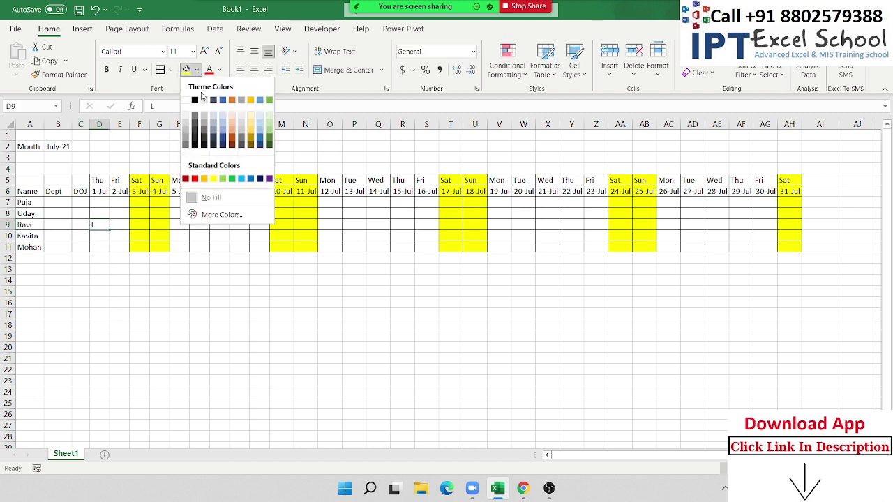
click(232, 127)
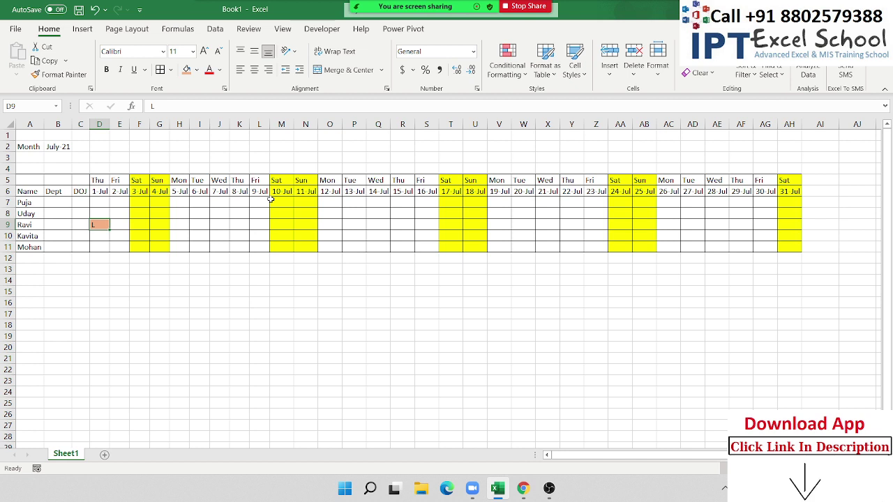
- Check the 1 Jul date cells in row 6 and the month value in B2
click(102, 188)
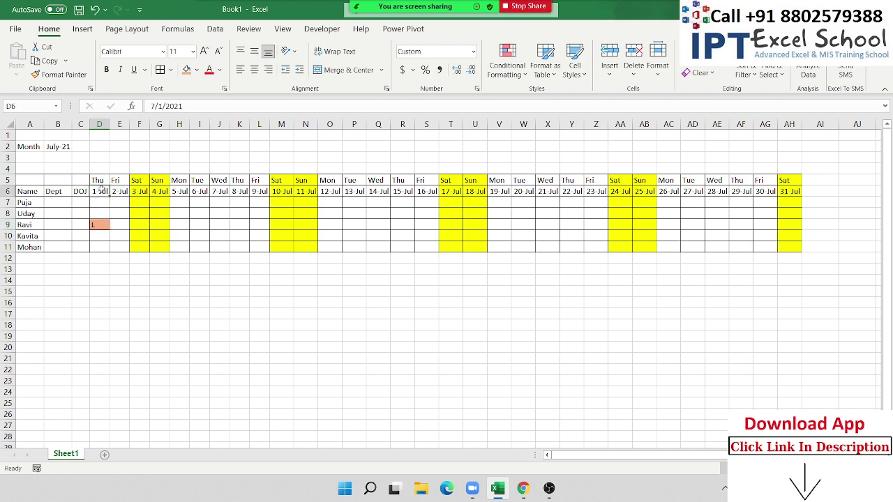
mouse_move(120, 192)
mouse_down()
mouse_move(784, 195)
mouse_move(137, 170)
mouse_move(160, 246)
mouse_up()
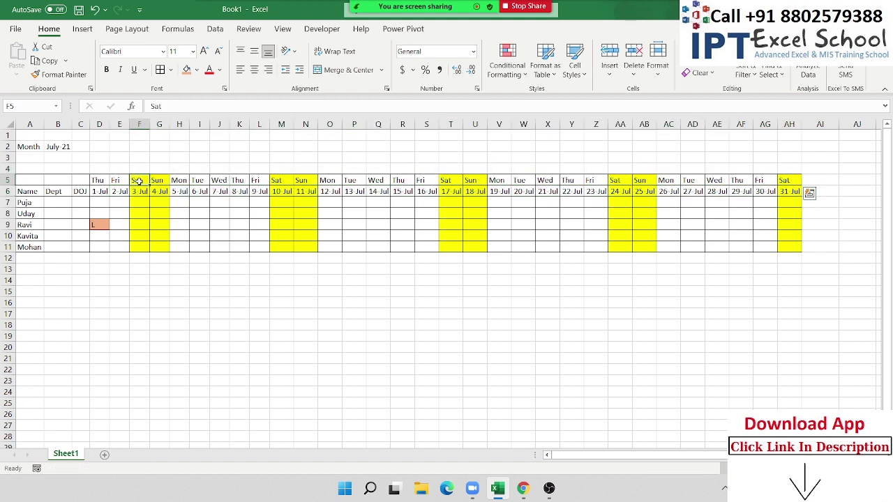
click(59, 147)
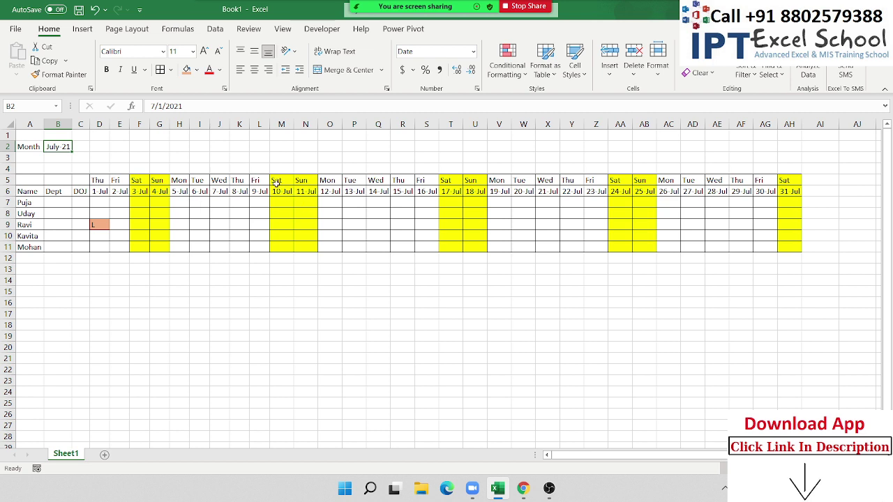
- Remove D9's orange shading with No Fill, leaving the 1 Jul cell blank
click(104, 227)
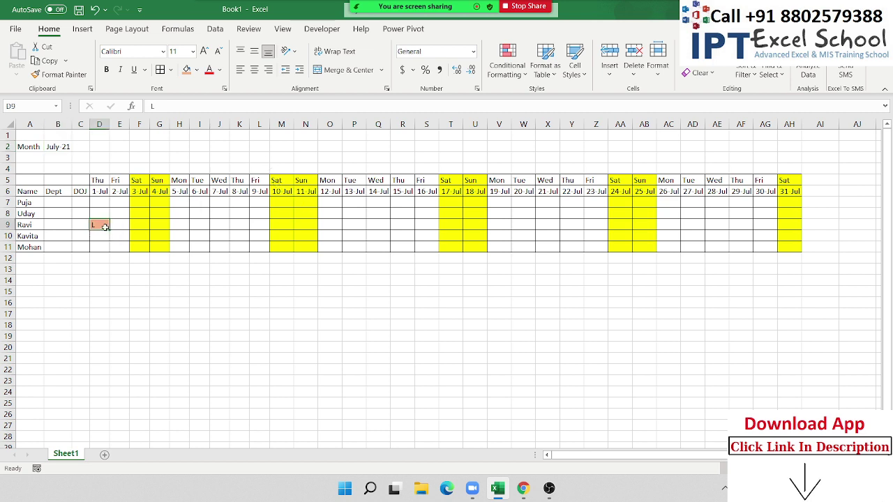
click(197, 71)
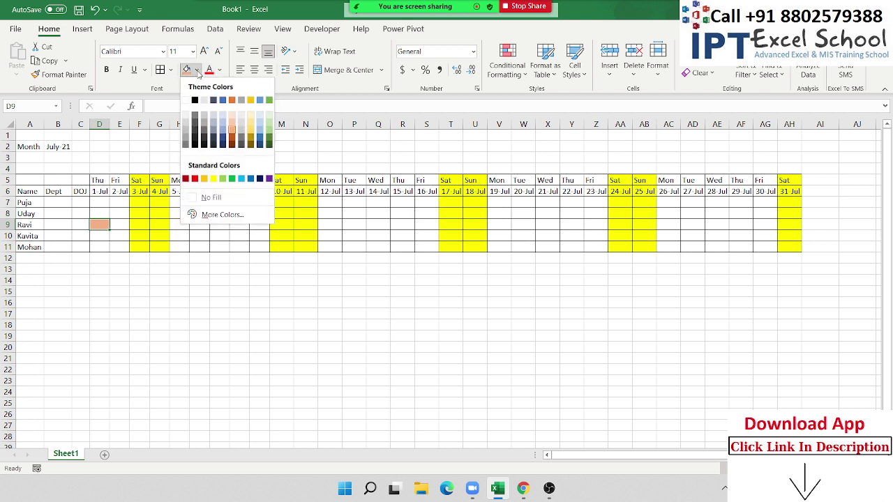
click(209, 198)
click(251, 234)
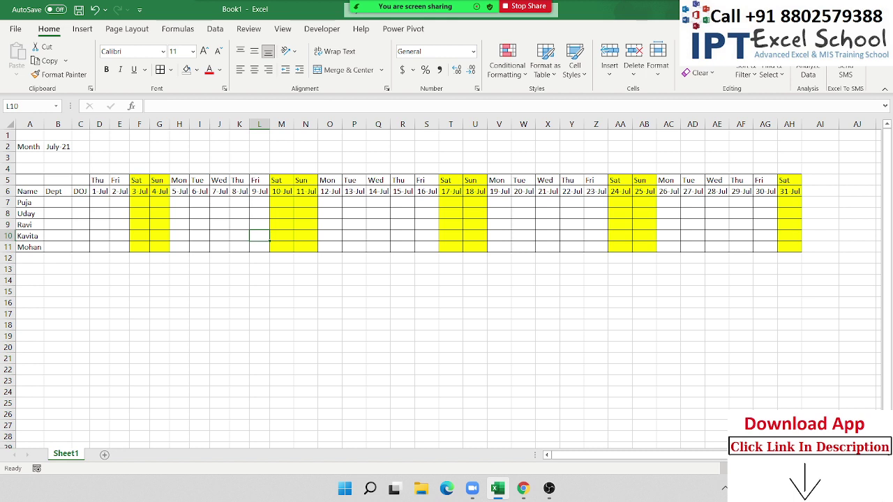
click(724, 488)
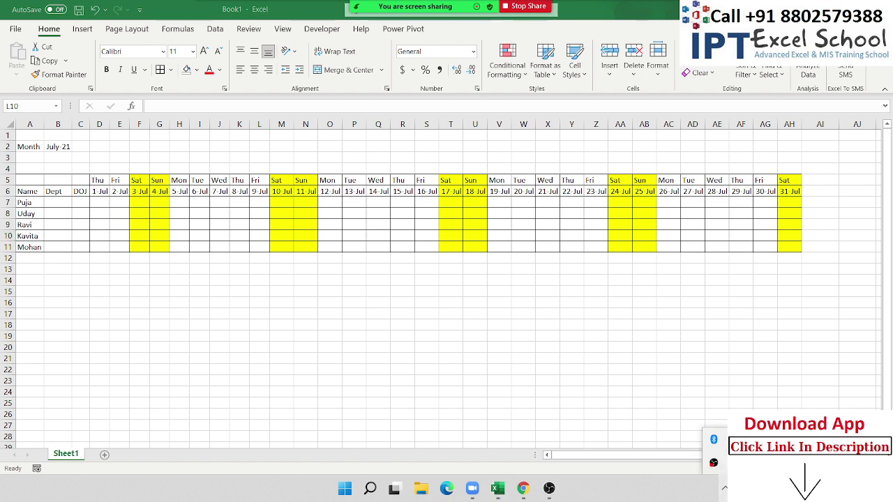